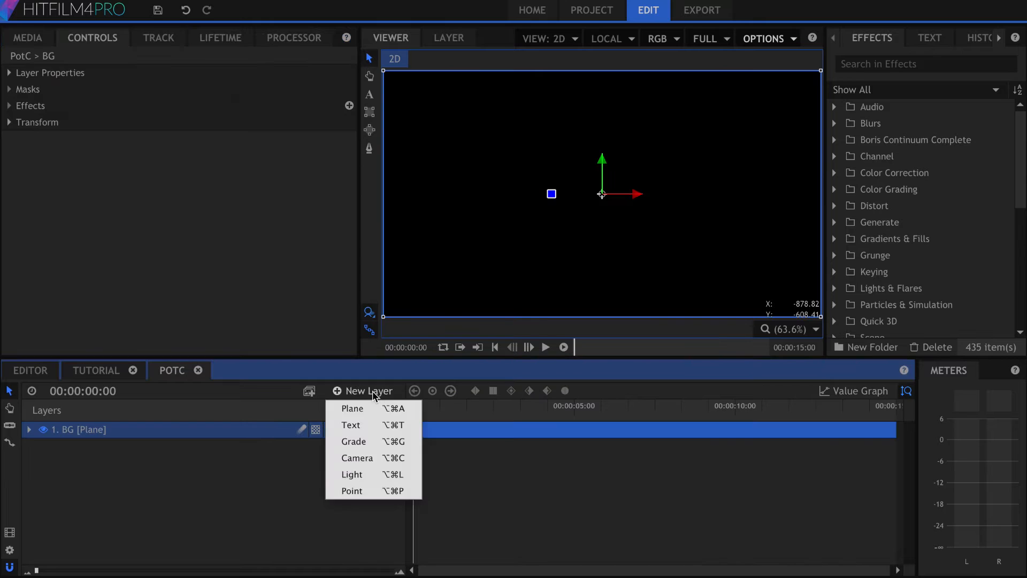
# Create a new 1920 × 1080 plane layer named PotC above the BG plane
pyautogui.click(380, 406)
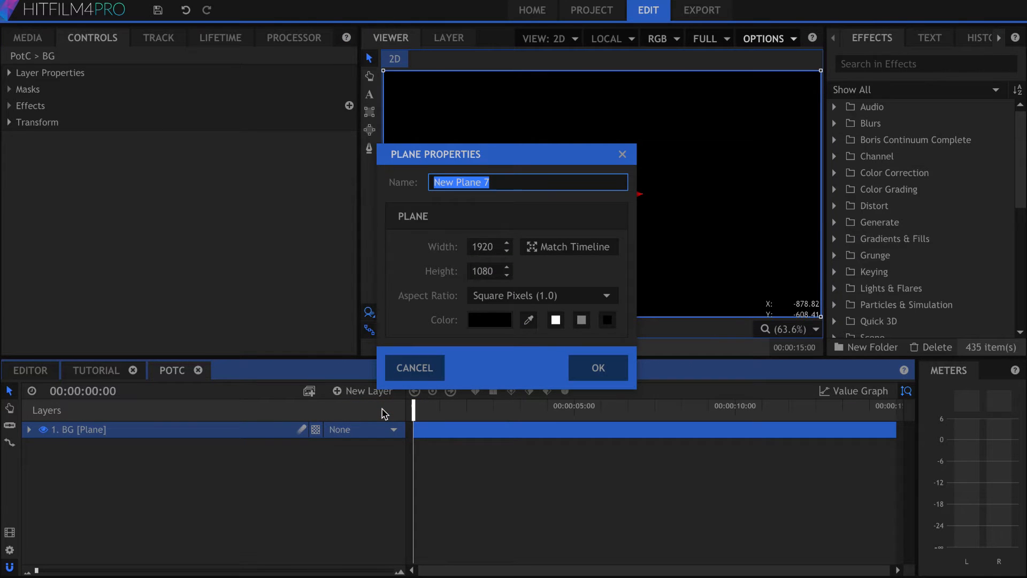
pyautogui.write('PotC')
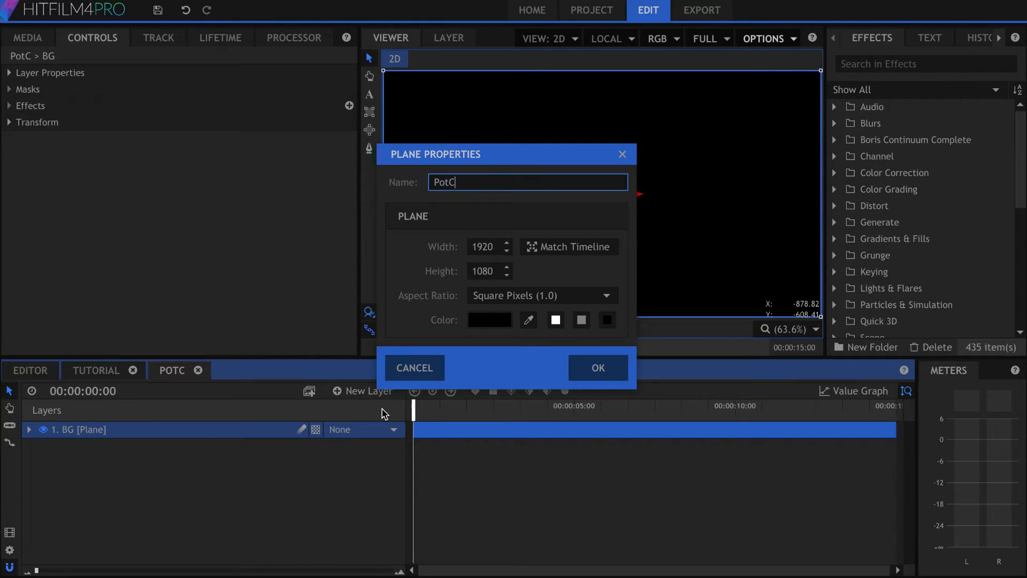
pyautogui.press('Return')
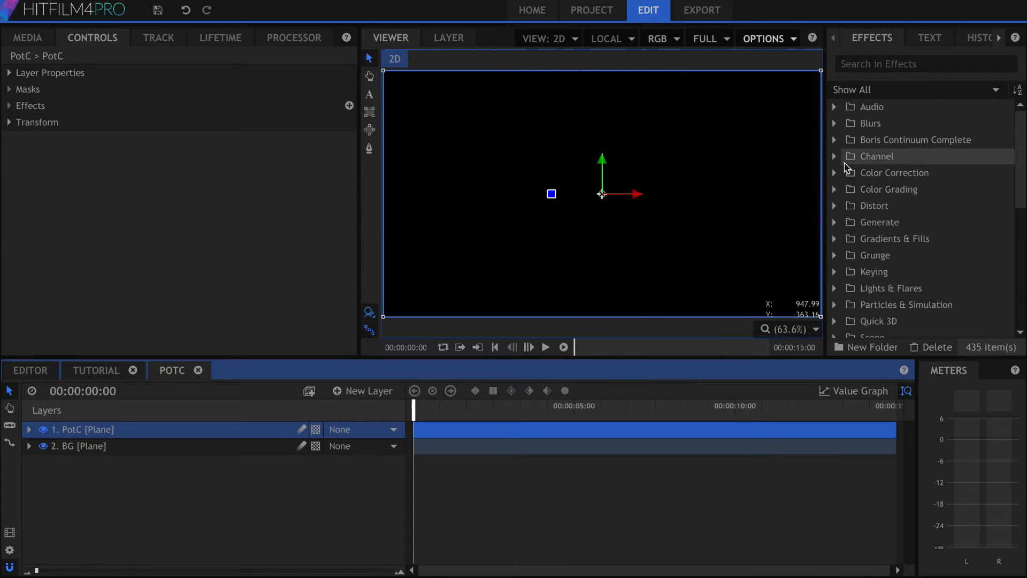
# Apply the BCC Extruded Text effect from the BCC 3D Objects category to the PotC layer
pyautogui.click(834, 140)
pyautogui.click(848, 158)
pyautogui.moveTo(988, 204); pyautogui.dragTo(208, 434)
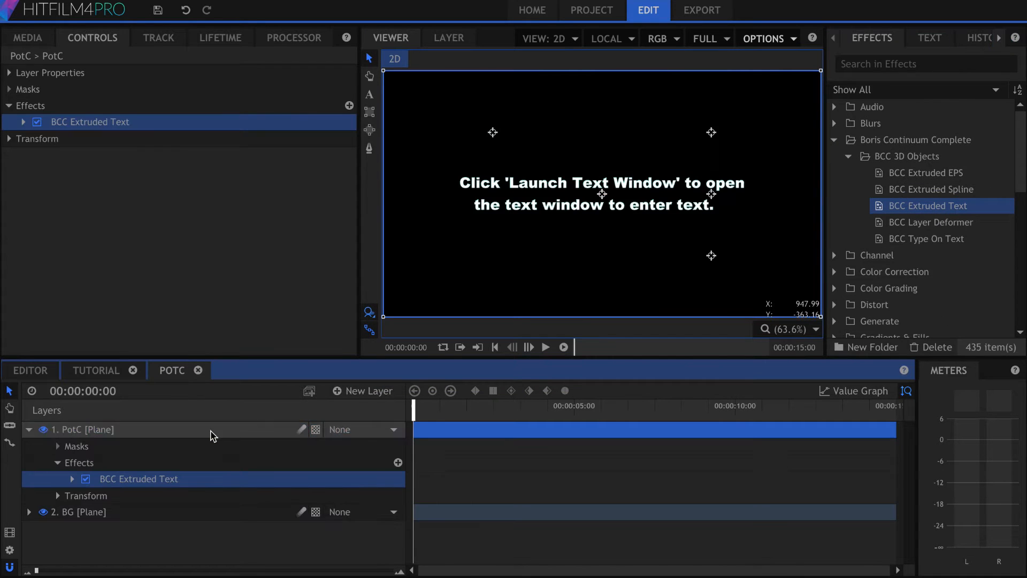
# Launch the Extruded Text effect's text window and enter "PIRATES of the CARIBBEAN" as the title
pyautogui.click(23, 122)
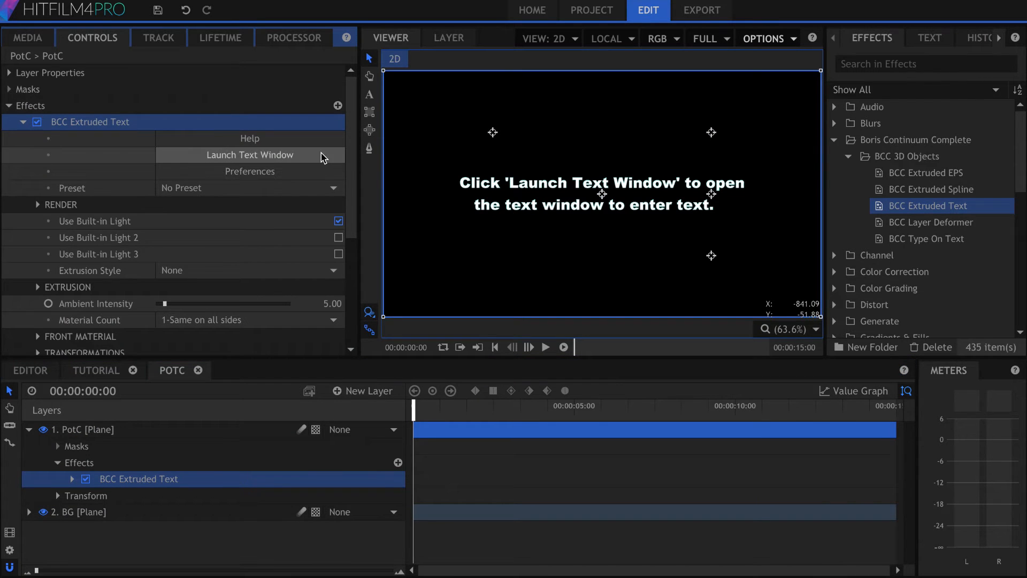
pyautogui.click(300, 155)
pyautogui.write('PIRATES of the CARIBBEAN')
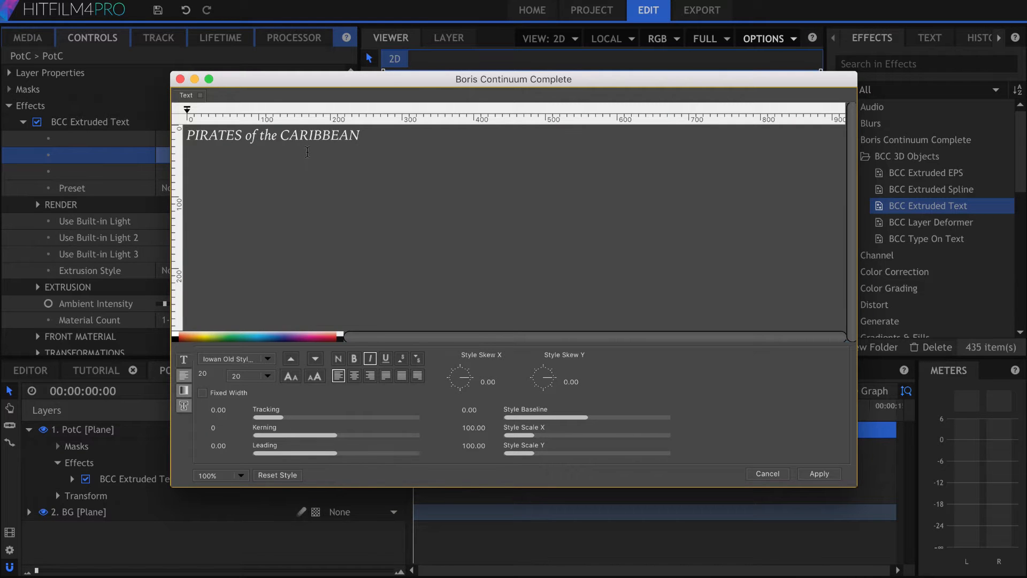
# Change the font of the whole title to Pieces of Eight
pyautogui.press('super+a')
pyautogui.click(266, 361)
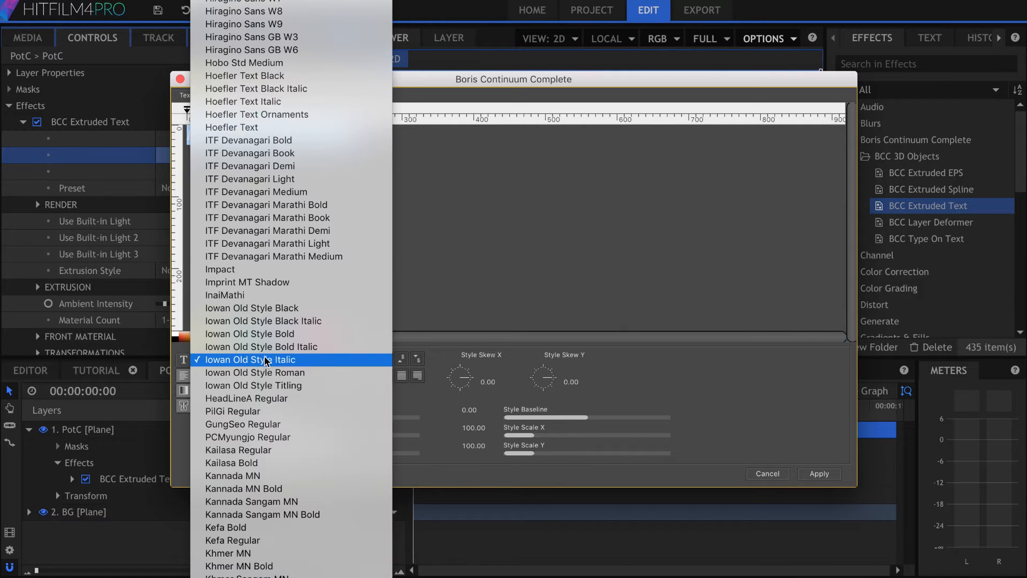
pyautogui.scroll(-3, 265, 360)
pyautogui.scroll(-10, 267, 359)
pyautogui.scroll(-3, 267, 358)
pyautogui.click(268, 358)
pyautogui.click(378, 167)
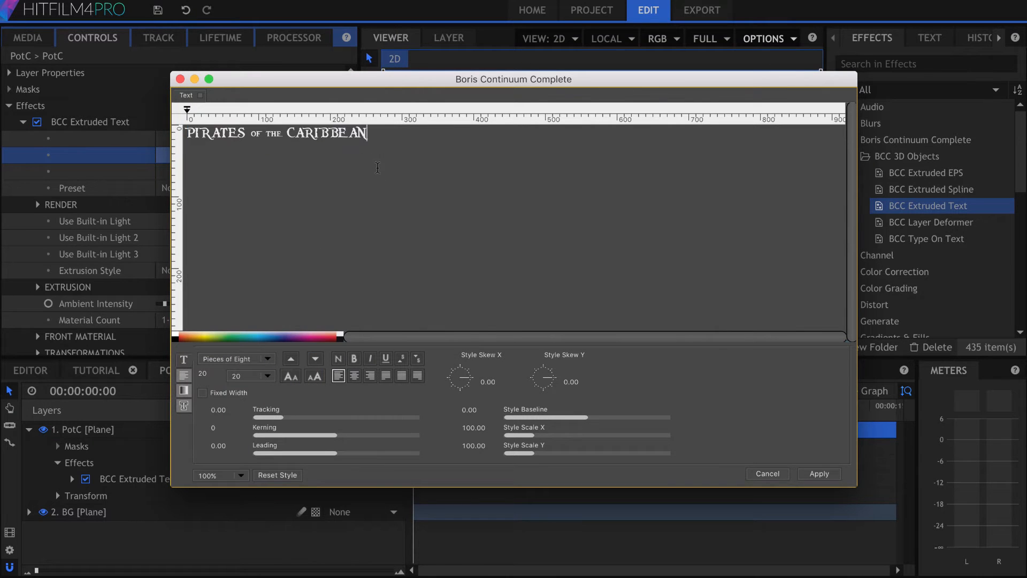
# Set the size of the entire title text to 36
pyautogui.moveTo(394, 138); pyautogui.dragTo(115, 131)
pyautogui.click(259, 376)
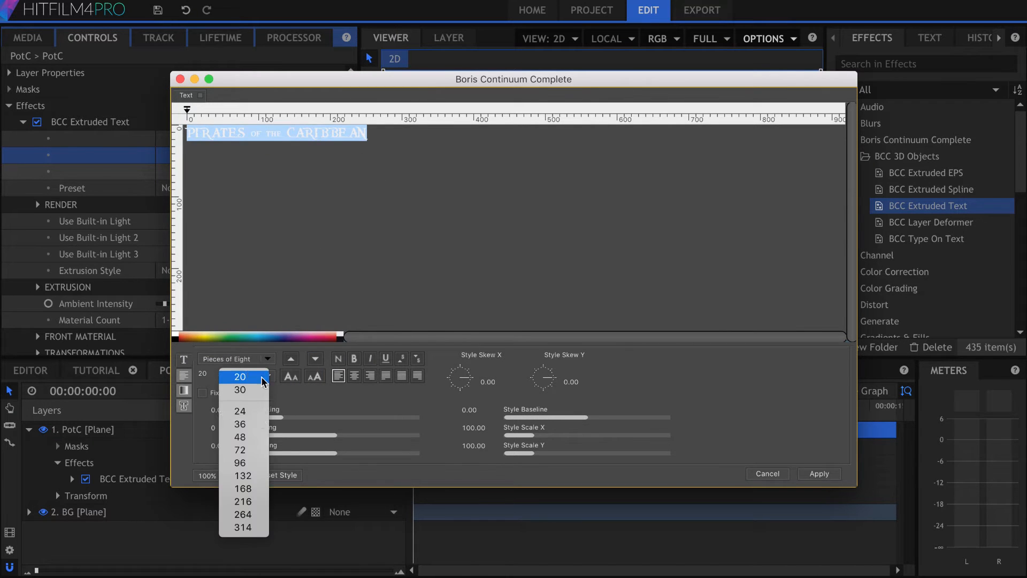
pyautogui.click(241, 423)
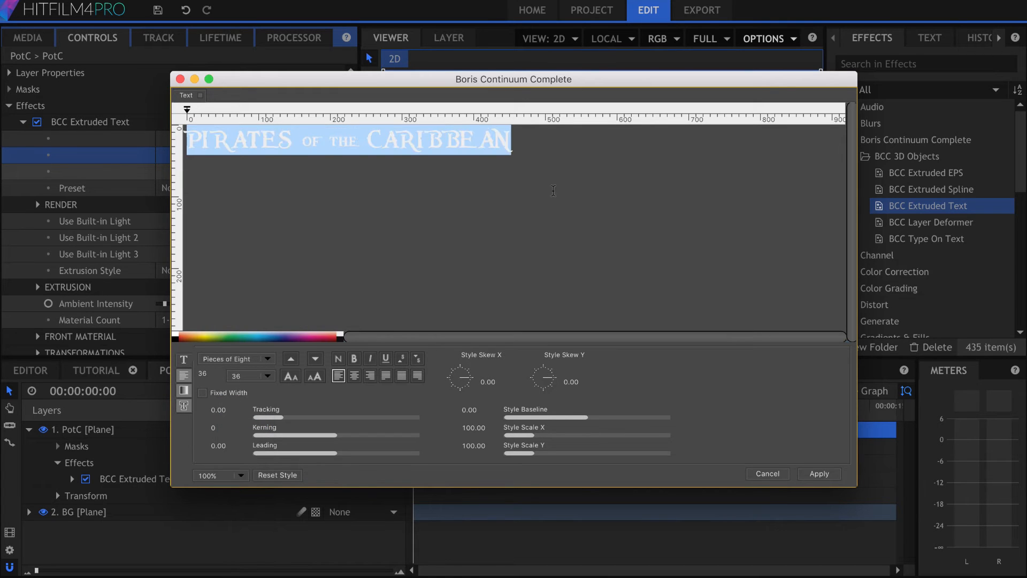
# Format the words "of the" in Iowan Old Style Italic at size 24 and apply the text to the effect
pyautogui.moveTo(289, 144); pyautogui.dragTo(345, 143)
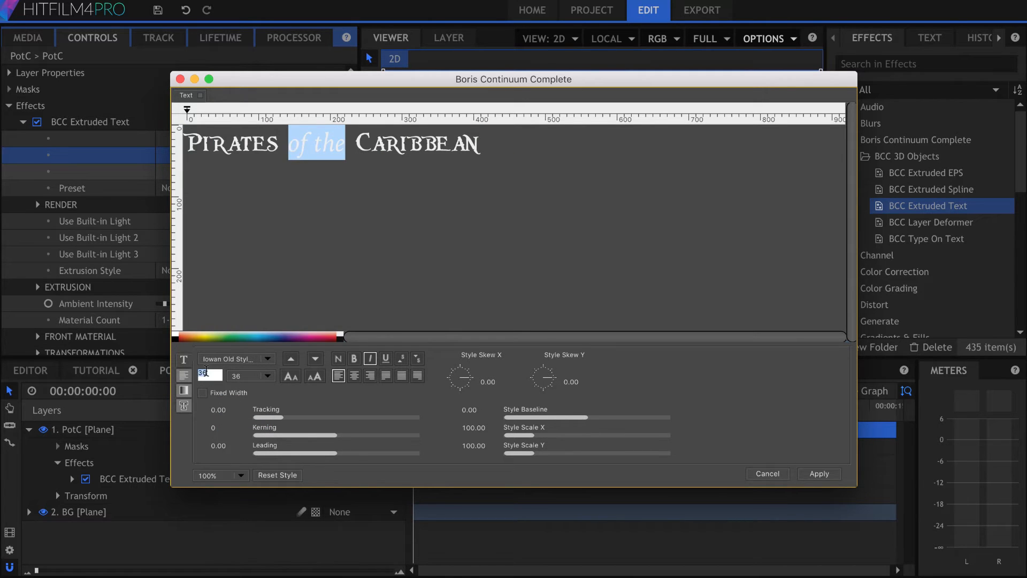
pyautogui.write('24')
pyautogui.press('Return')
pyautogui.click(531, 148)
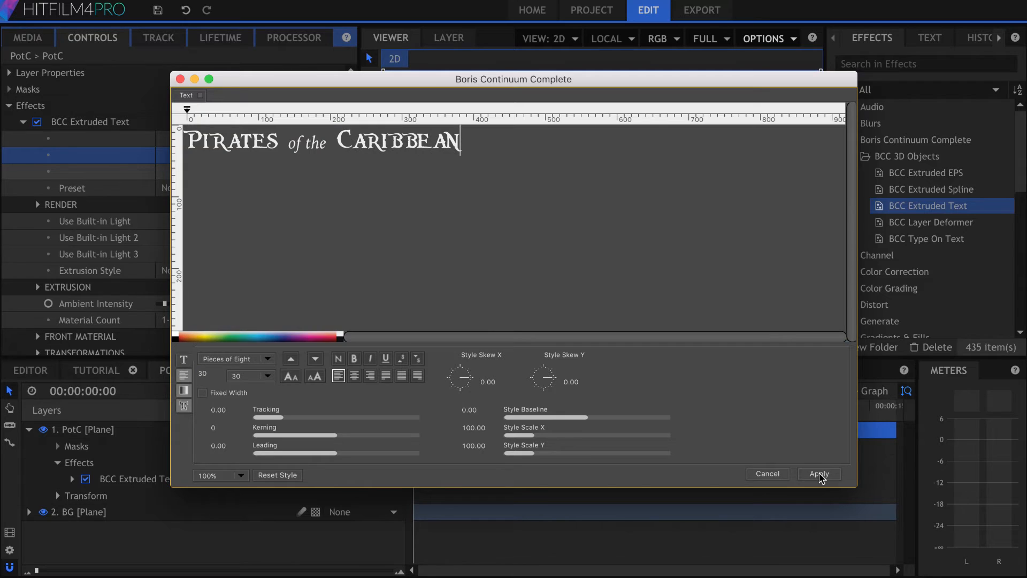
pyautogui.click(819, 474)
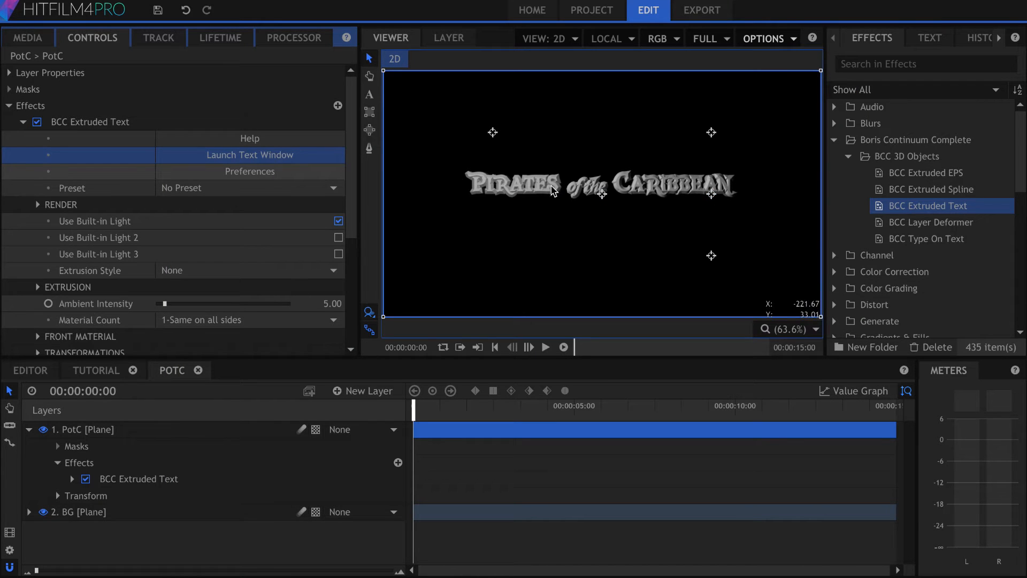
# Zoom the viewer to 130% on the start of the extruded title to inspect its 3D shape
pyautogui.click(107, 122)
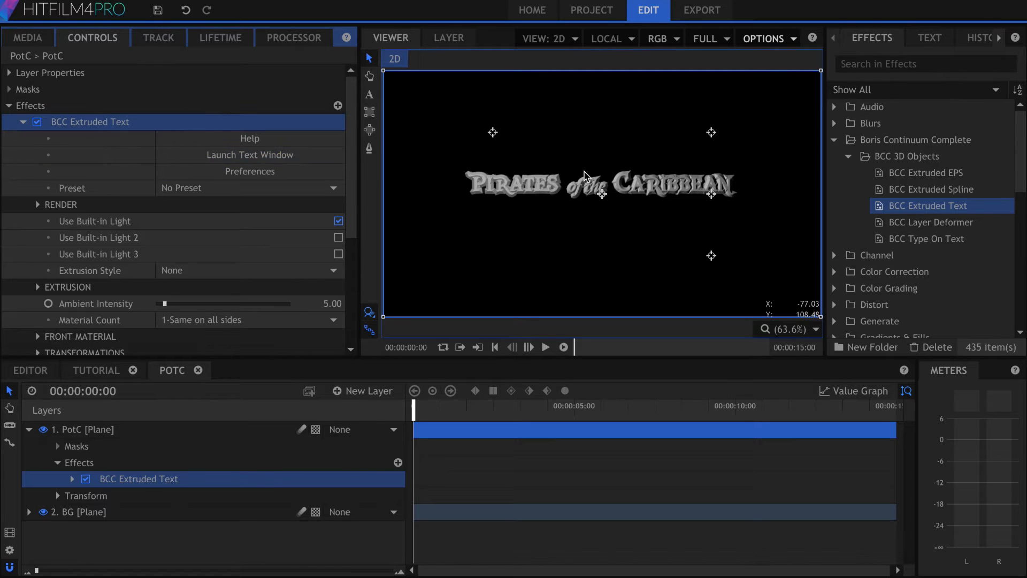
pyautogui.scroll(3, 511, 197)
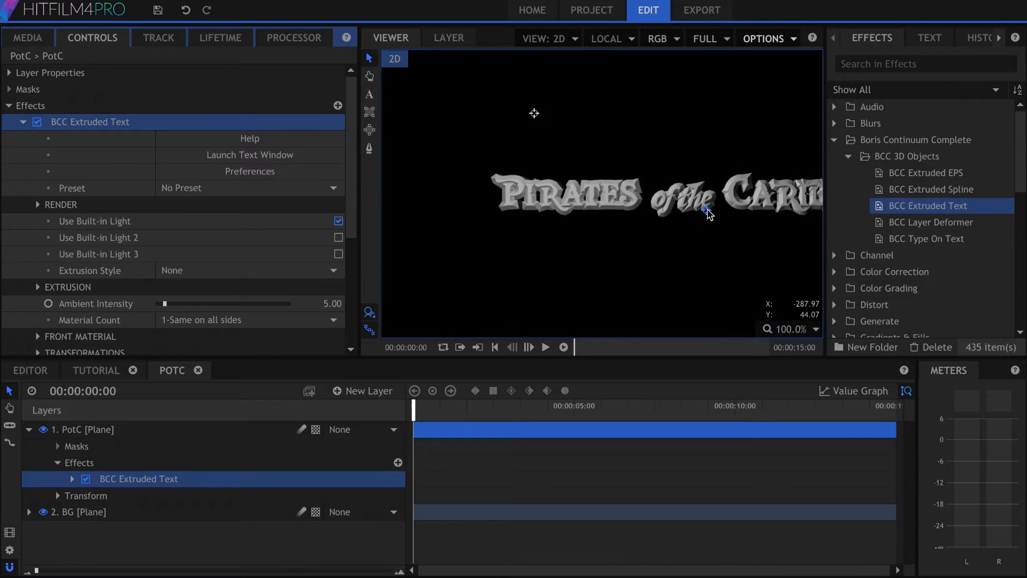
pyautogui.scroll(1, 734, 218)
pyautogui.click(369, 75)
pyautogui.moveTo(629, 194)
pyautogui.mouseDown()
pyautogui.moveTo(537, 199)
pyautogui.moveTo(614, 198)
pyautogui.mouseUp()
pyautogui.click(369, 58)
pyautogui.click(148, 123)
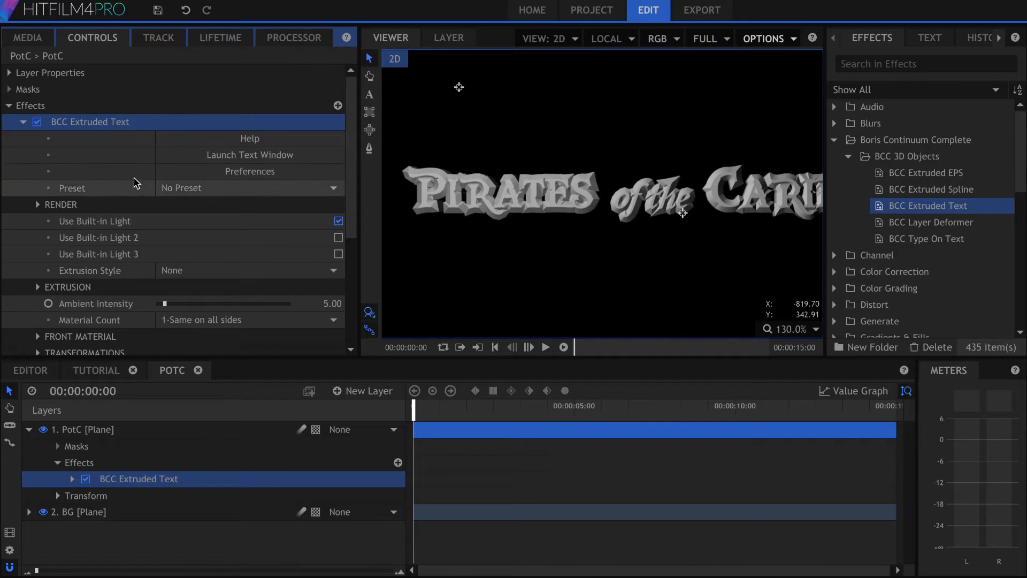
# Look through the Extruded Text effect's parameter groups and examine the title in the viewer
pyautogui.scroll(-4, 292, 246)
pyautogui.scroll(4, 304, 246)
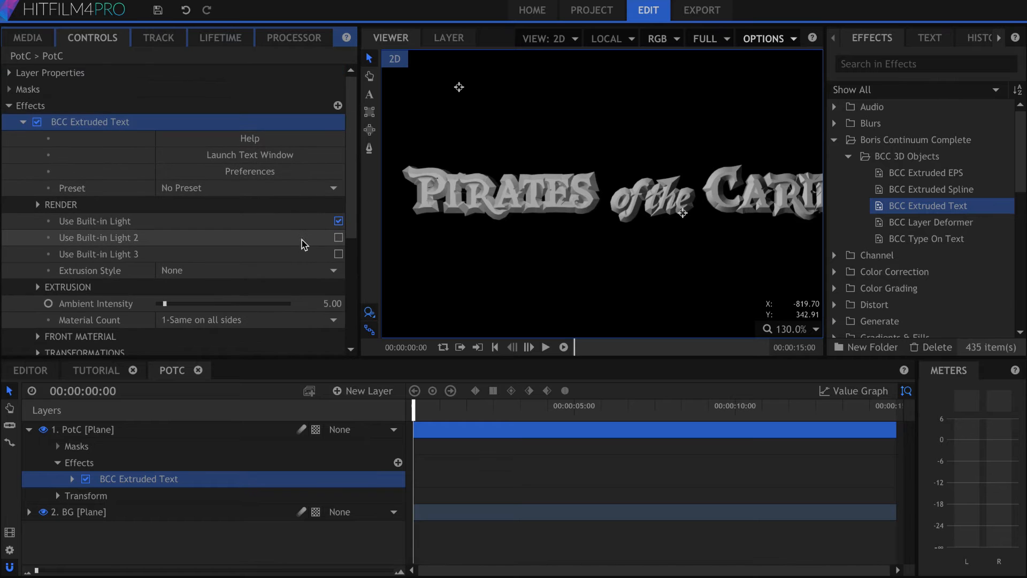
pyautogui.scroll(-3, 257, 252)
pyautogui.scroll(4, 217, 258)
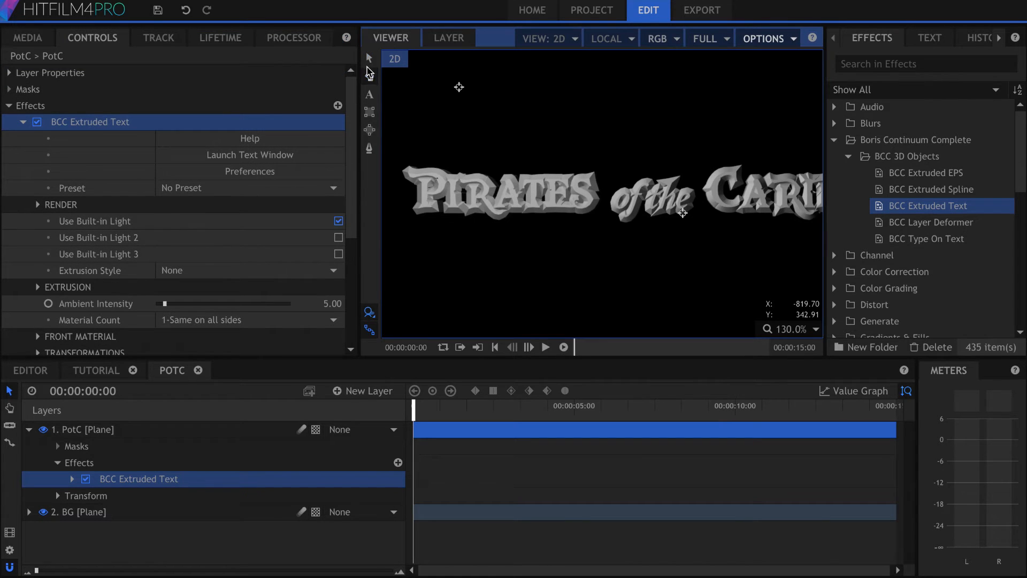
pyautogui.moveTo(614, 198)
pyautogui.mouseDown()
pyautogui.moveTo(630, 199)
pyautogui.moveTo(551, 198)
pyautogui.moveTo(630, 193)
pyautogui.mouseUp()
pyautogui.click(372, 77)
pyautogui.scroll(-1, 727, 219)
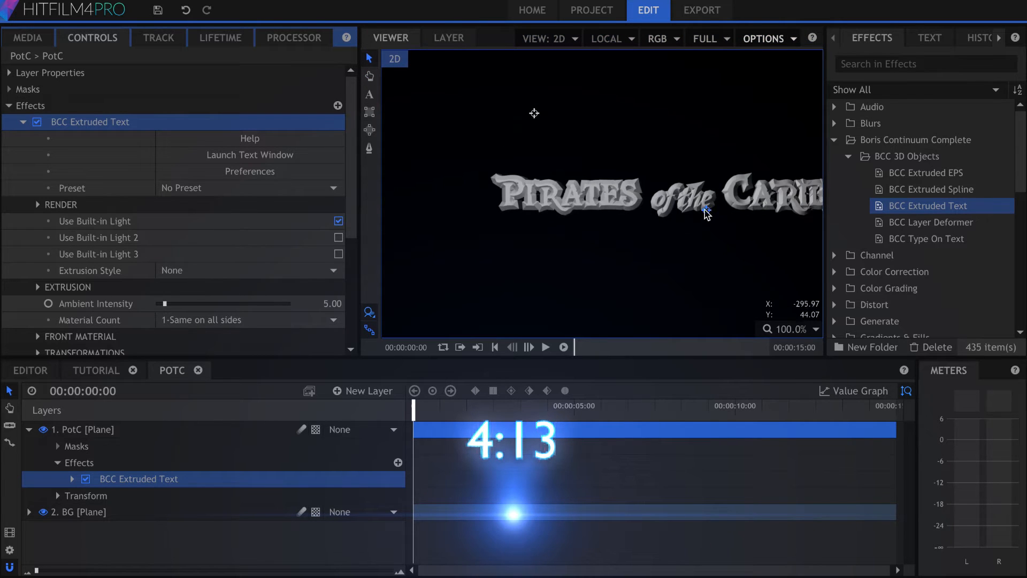
pyautogui.scroll(-5, 615, 206)
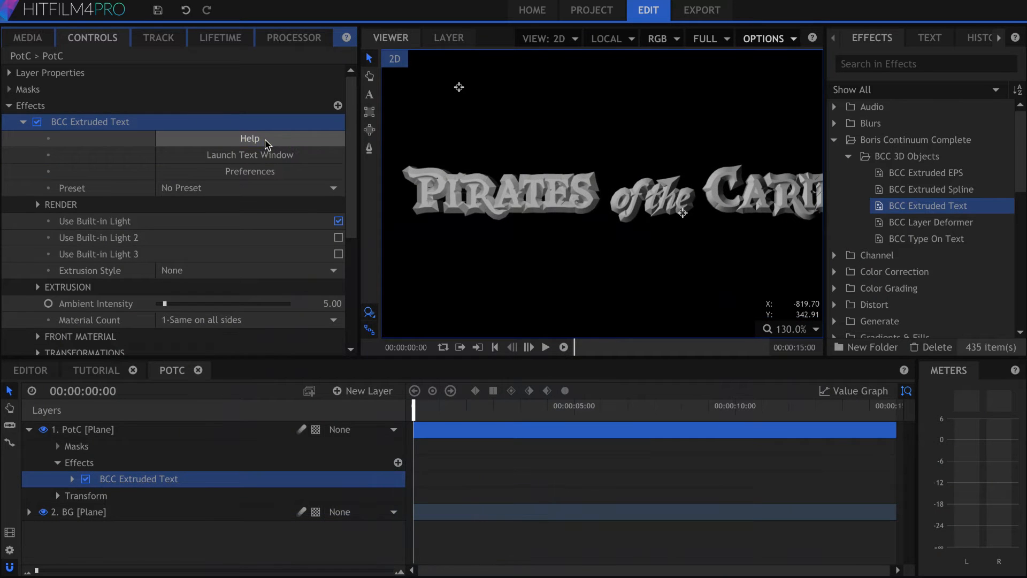
# Open the Extruded Text effect's help page and read through its documentation
pyautogui.click(265, 139)
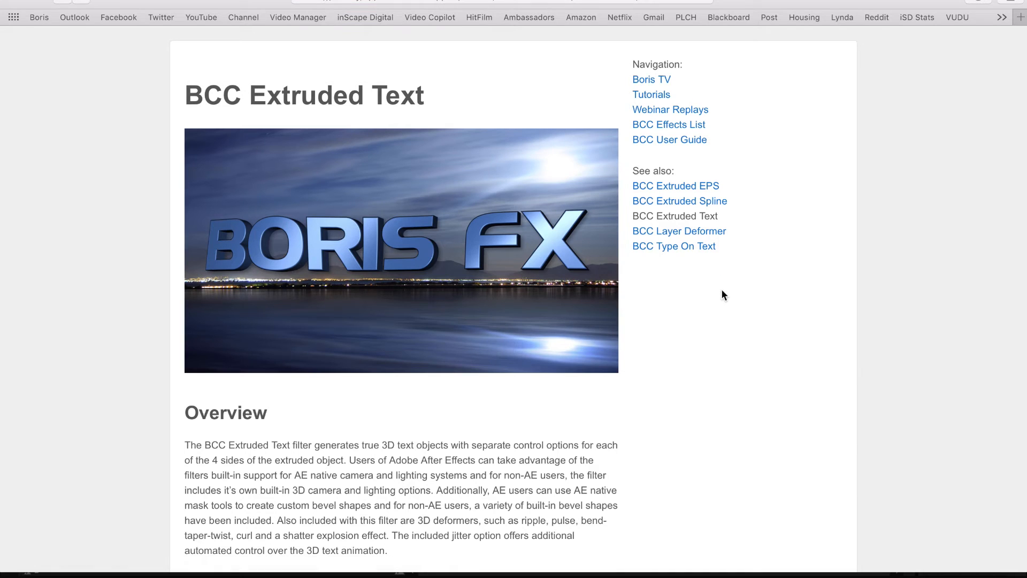
pyautogui.scroll(-3, 739, 299)
pyautogui.scroll(-10, 741, 302)
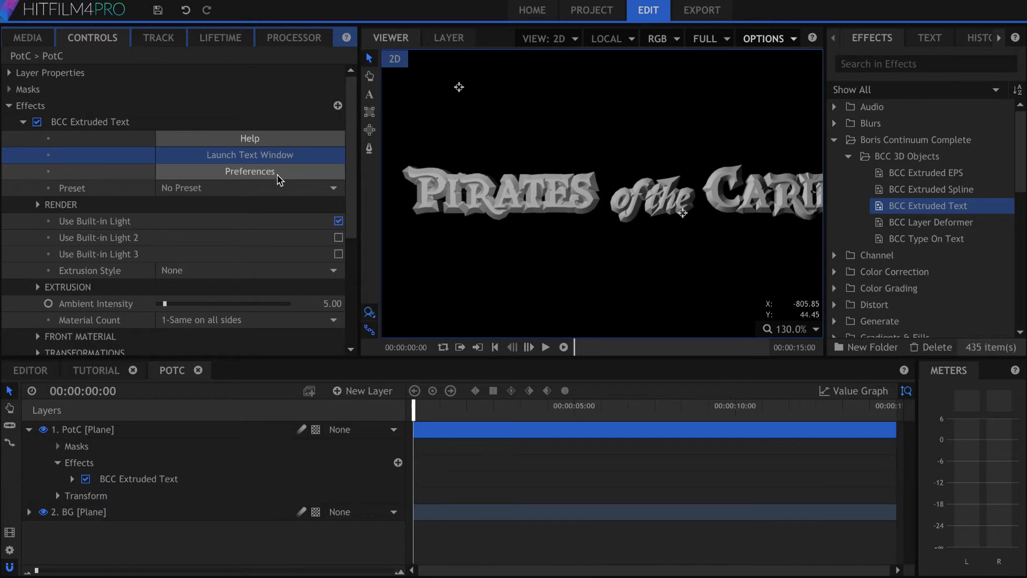
# Review the Extruded Text effect's preferences and its list of available presets
pyautogui.click(274, 176)
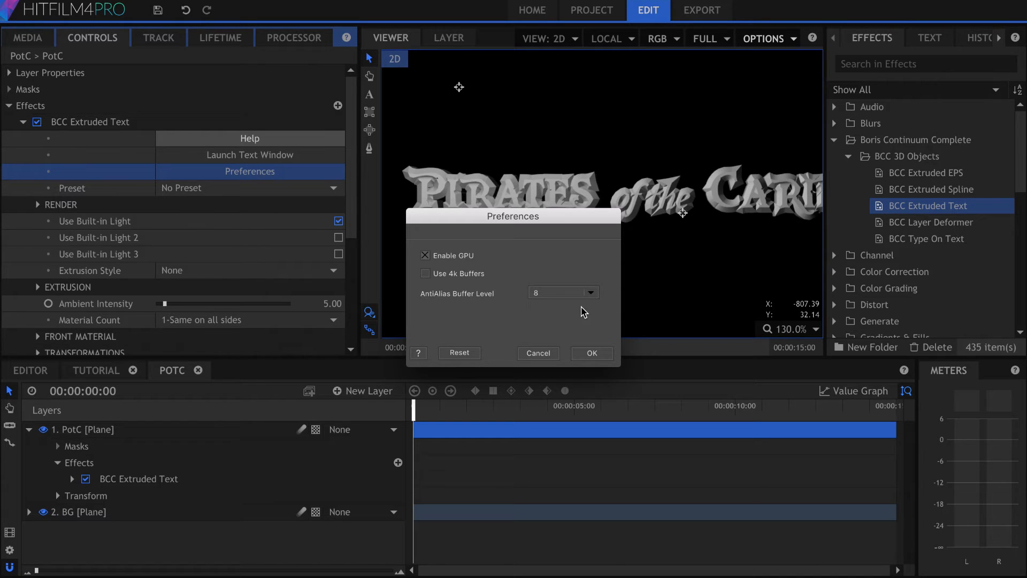
pyautogui.click(553, 355)
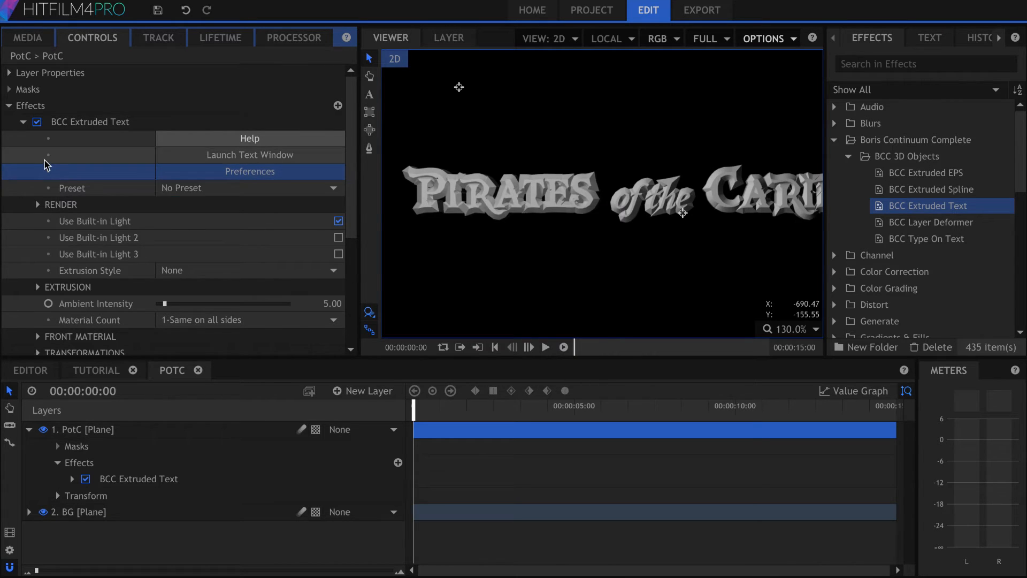
pyautogui.click(262, 192)
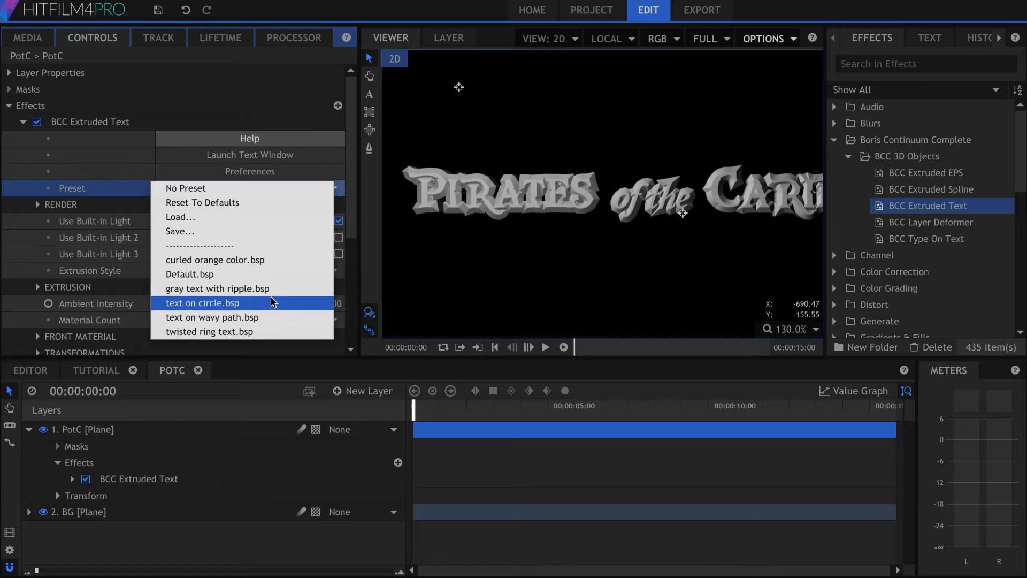
pyautogui.click(248, 191)
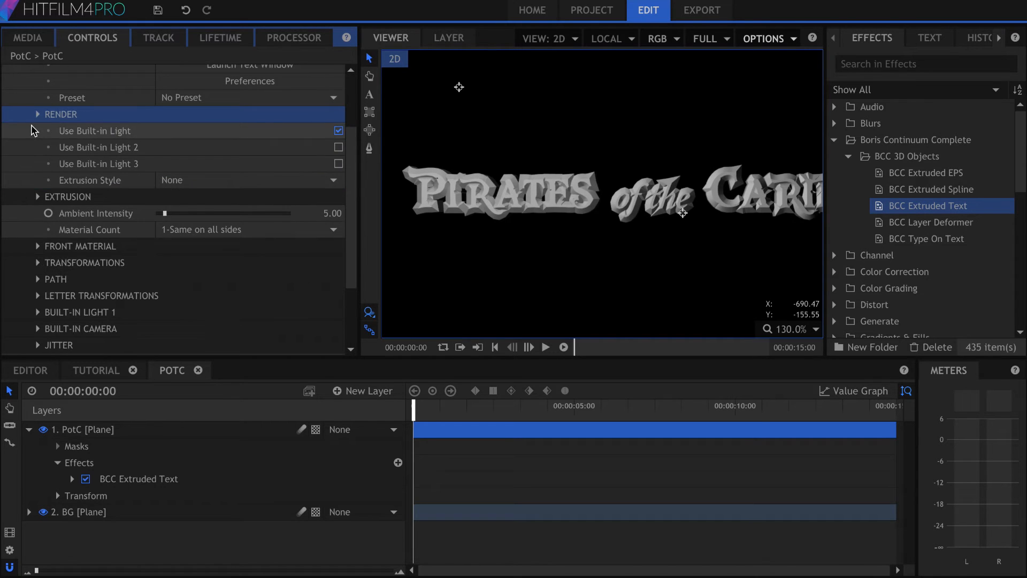
# Test the extruded text's render polygon count at 0 and 80, and set it to 65
pyautogui.click(36, 113)
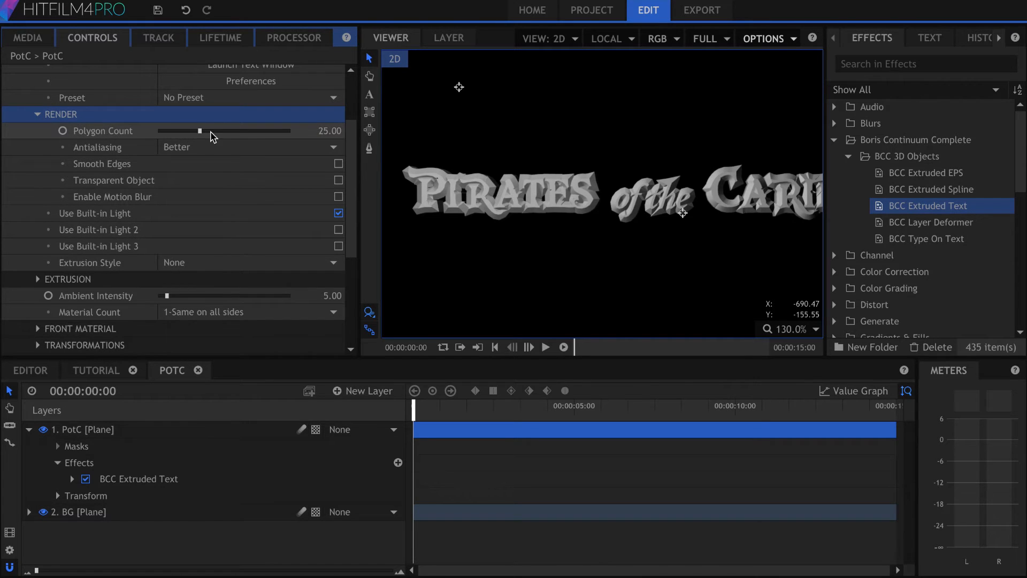
pyautogui.moveTo(207, 132); pyautogui.dragTo(152, 133)
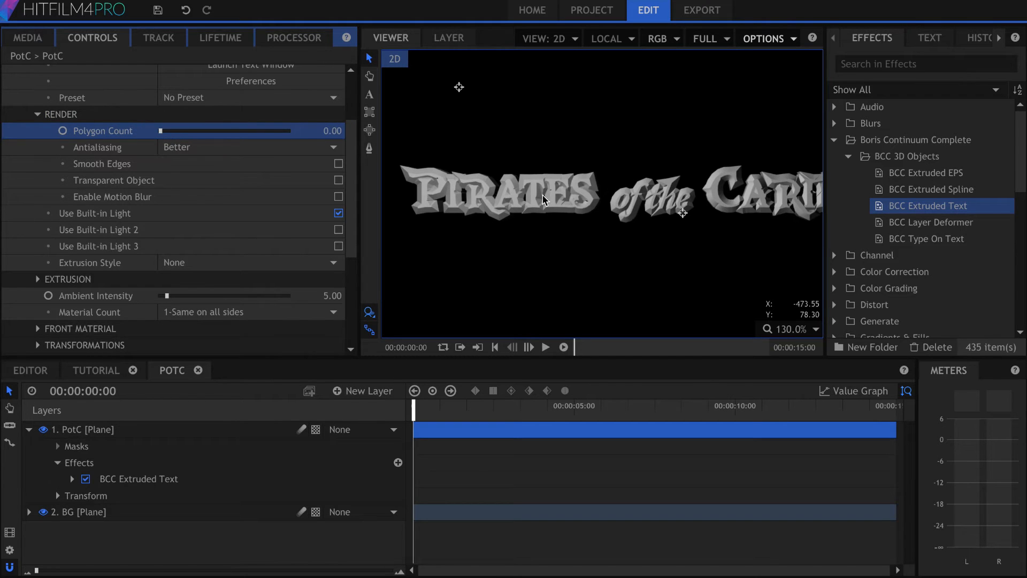
pyautogui.moveTo(240, 136); pyautogui.dragTo(289, 132)
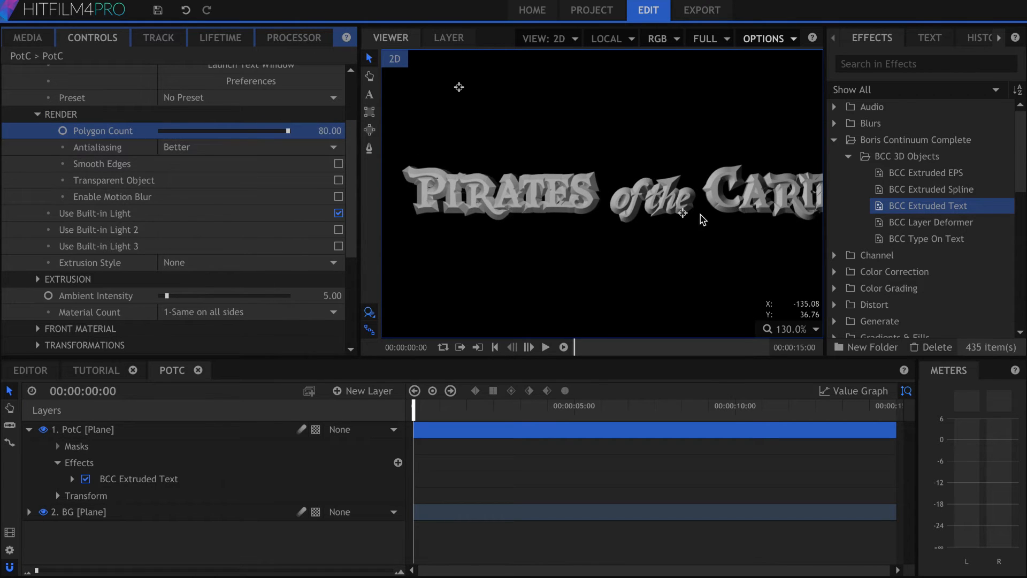
pyautogui.moveTo(235, 134); pyautogui.dragTo(163, 130)
pyautogui.click(335, 132)
pyautogui.write('65')
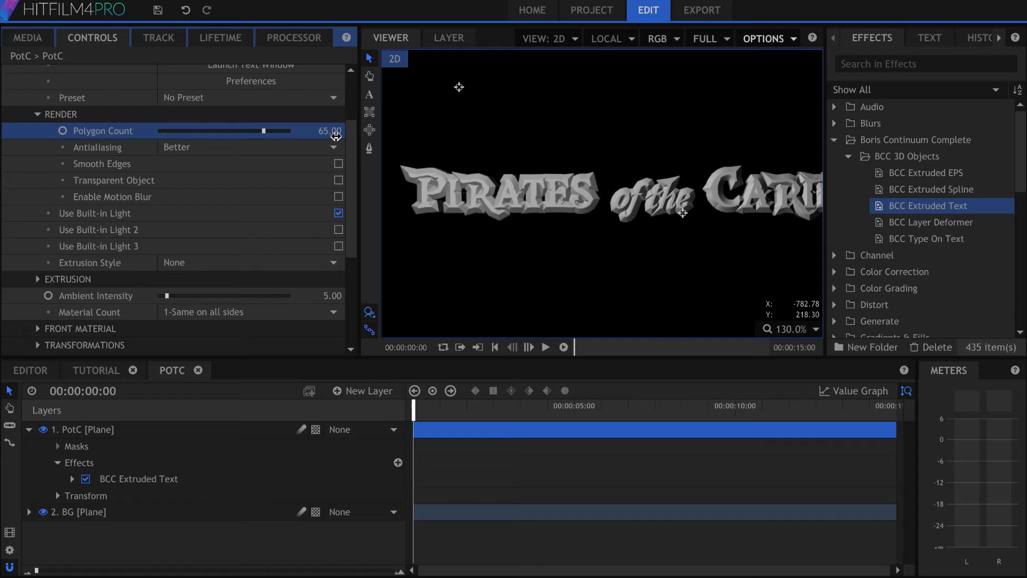
pyautogui.press('Return')
# Try enabling Built-in Light 2 and Built-in Light 3 on the title, and switch both off again
pyautogui.scroll(-3, 141, 158)
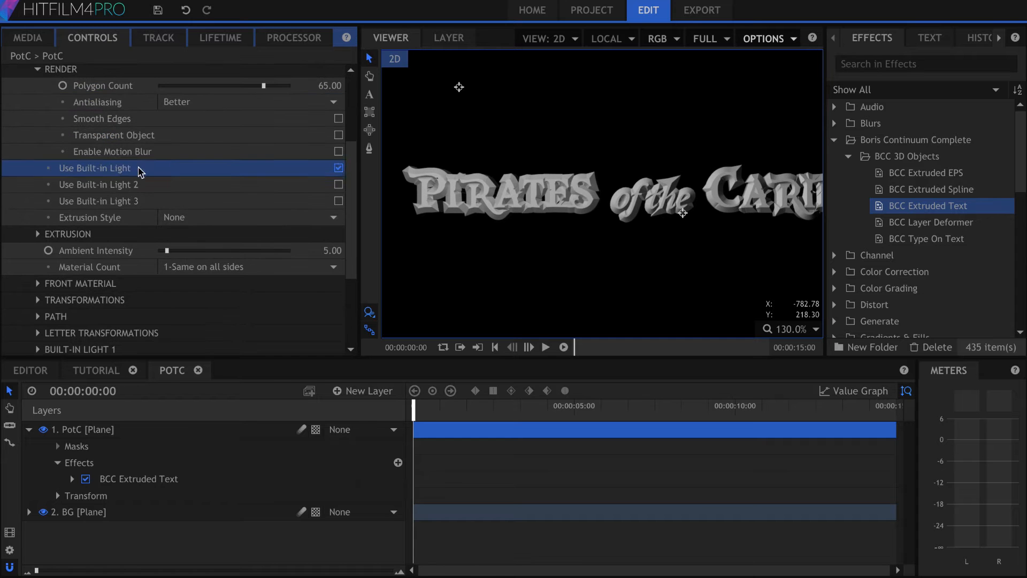
pyautogui.click(148, 202)
pyautogui.click(338, 184)
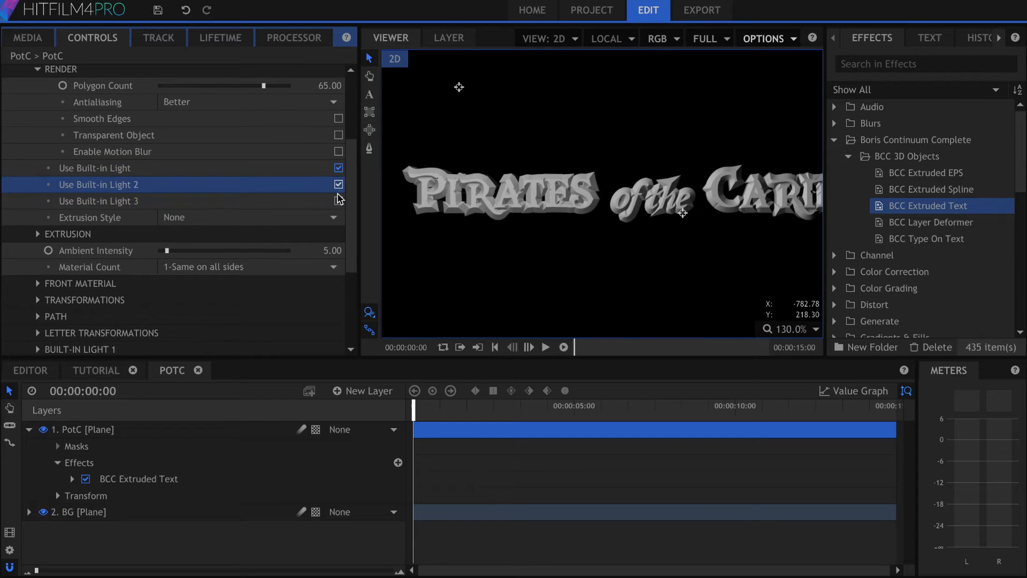
pyautogui.click(338, 200)
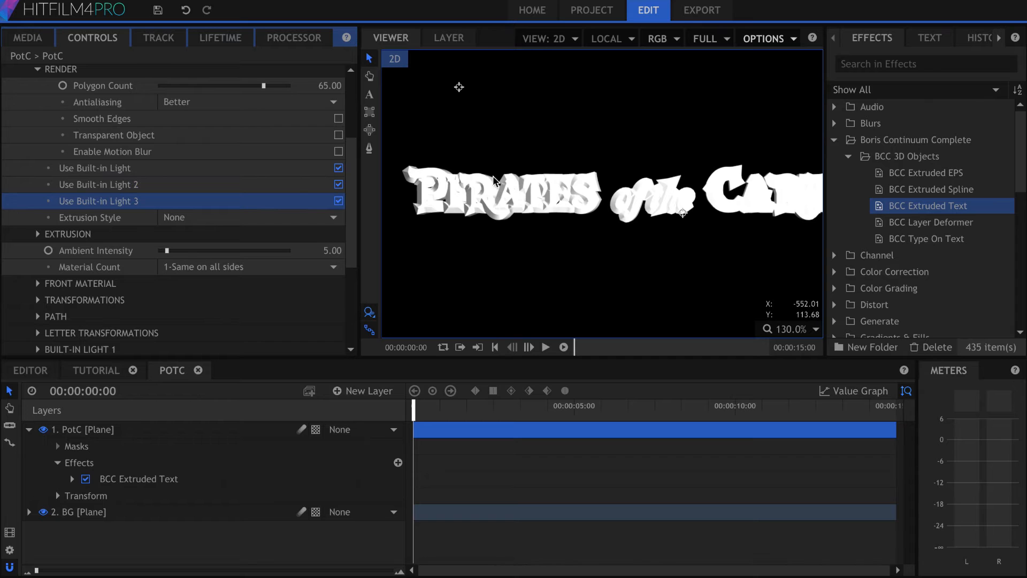
pyautogui.click(338, 200)
pyautogui.click(338, 184)
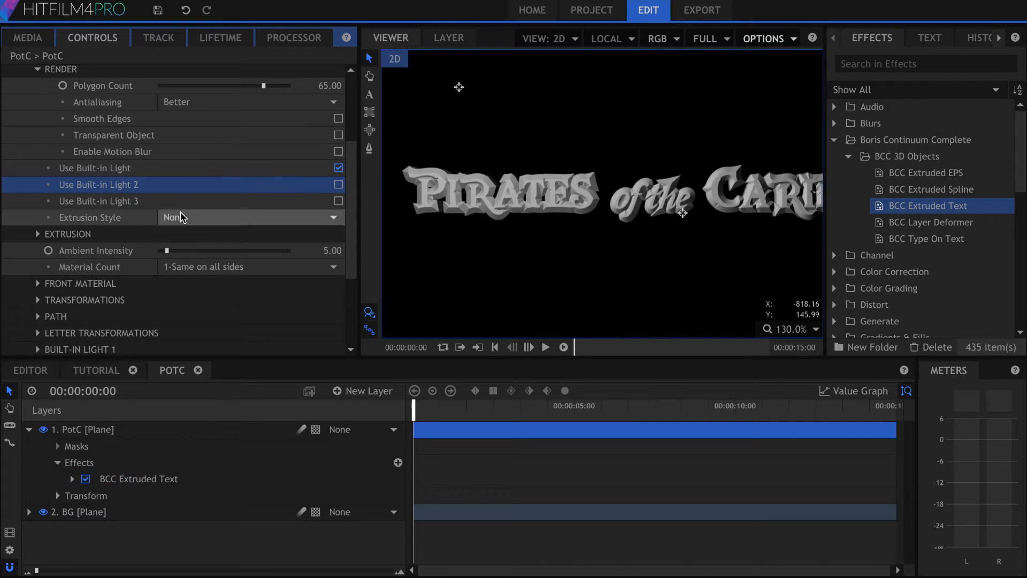
# Check the available extrusion styles and expand the effect's Extrusion settings
pyautogui.click(130, 217)
pyautogui.click(182, 217)
pyautogui.click(182, 218)
pyautogui.click(46, 145)
pyautogui.click(38, 145)
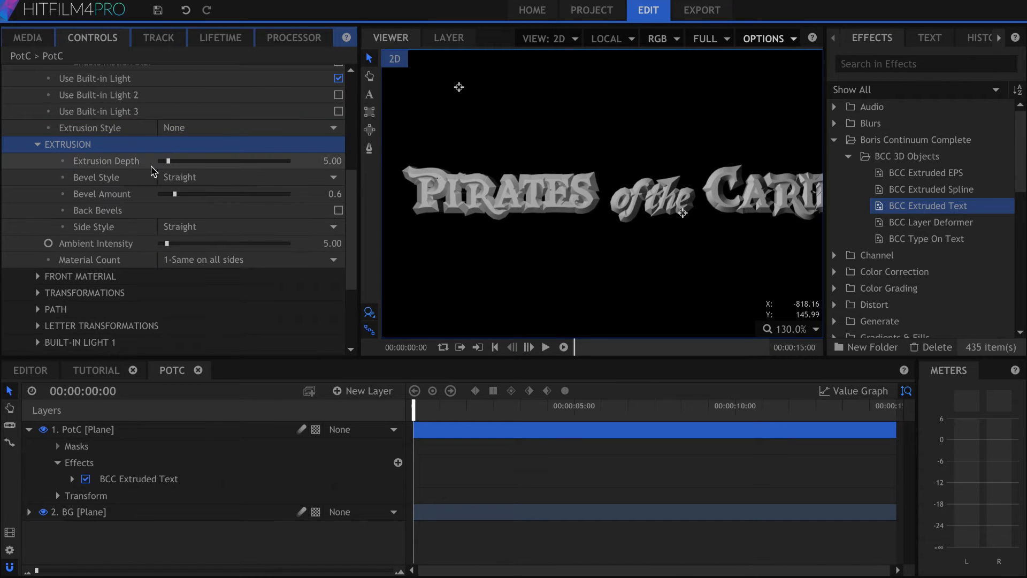
# Try an extrusion depth of 53.6 on the title, undo it, and check the available bevel styles
pyautogui.moveTo(174, 164); pyautogui.dragTo(251, 174)
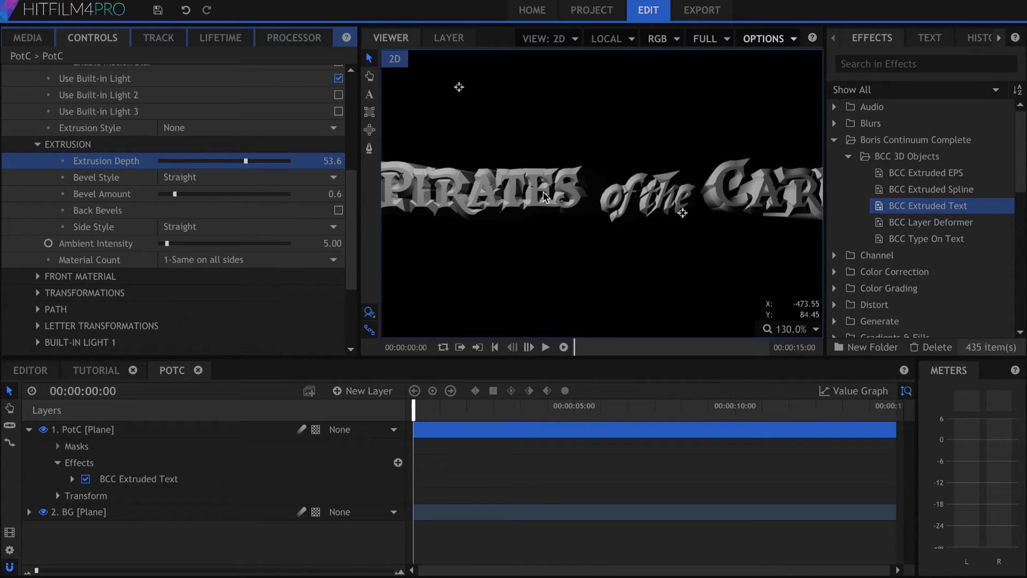
pyautogui.hotkey('ctrl', 'z')
pyautogui.click(113, 179)
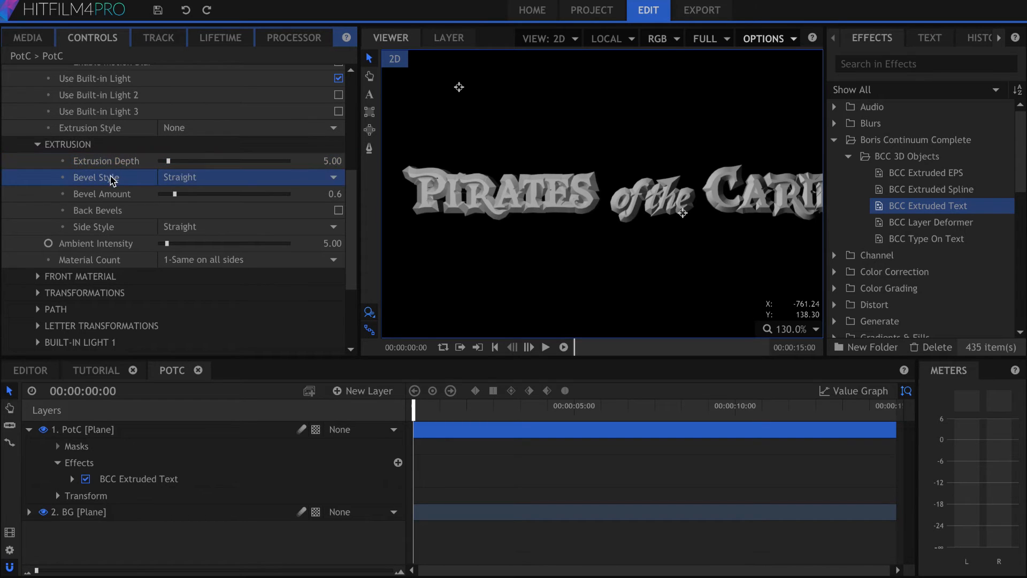
pyautogui.click(255, 180)
pyautogui.click(255, 178)
# Try raising the title's ambient intensity to 64, and undo the change
pyautogui.scroll(-3, 177, 214)
pyautogui.moveTo(138, 153); pyautogui.dragTo(242, 168)
pyautogui.hotkey('ctrl', 'z')
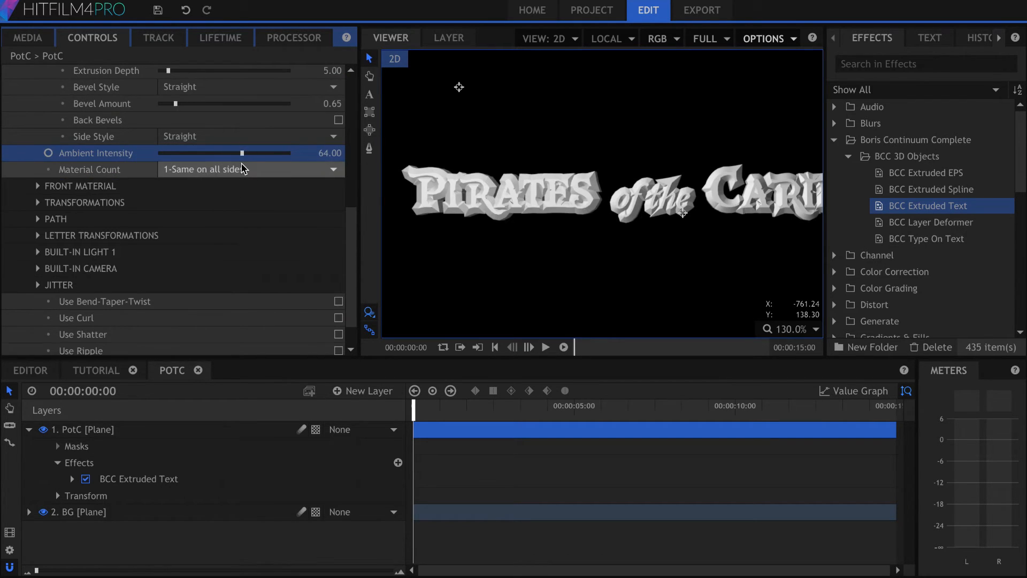
# Check the material count options available for the extruded text
pyautogui.click(129, 172)
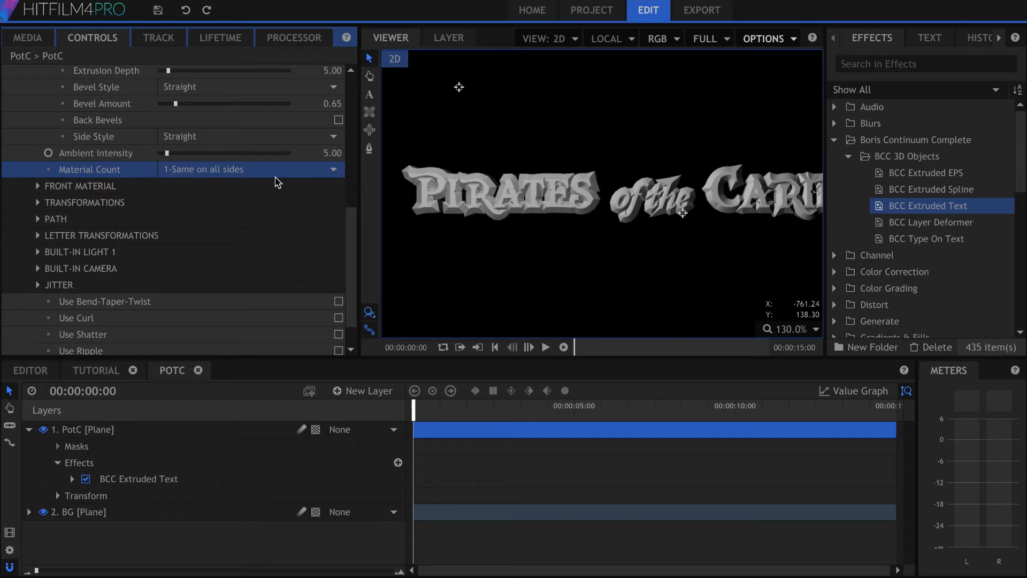
pyautogui.click(269, 170)
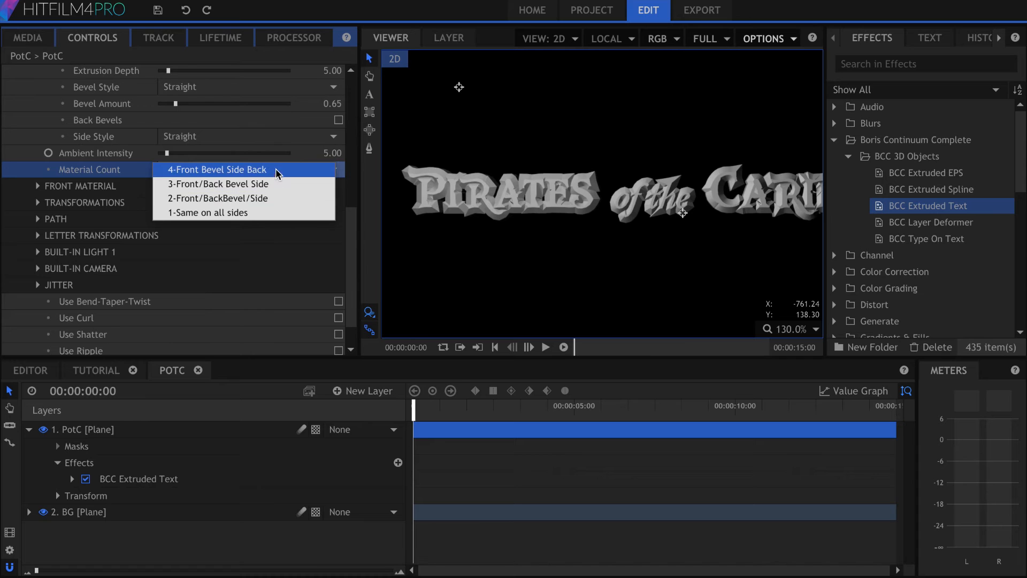
pyautogui.click(112, 170)
pyautogui.scroll(-1, 130, 170)
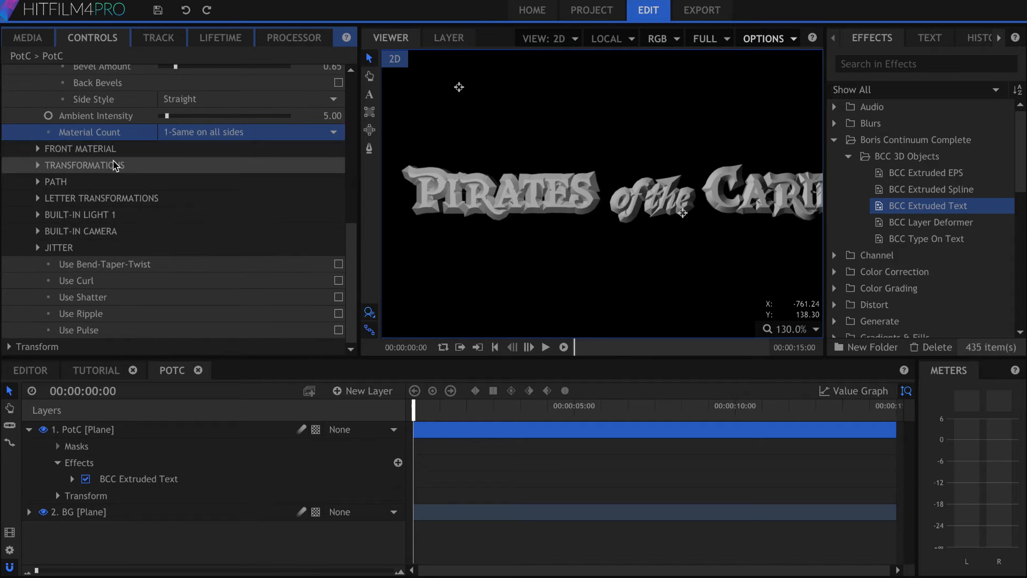
# Collapse the Extrusion settings and expand the Front Material settings
pyautogui.scroll(3, 114, 163)
pyautogui.click(115, 155)
pyautogui.scroll(-1, 121, 160)
pyautogui.click(121, 158)
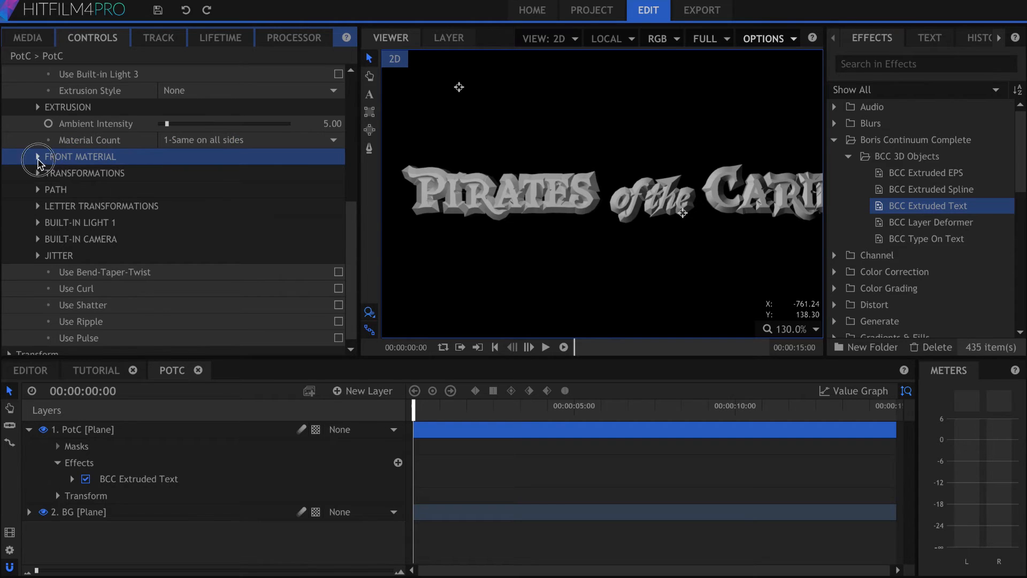
pyautogui.click(38, 157)
pyautogui.scroll(-1, 39, 161)
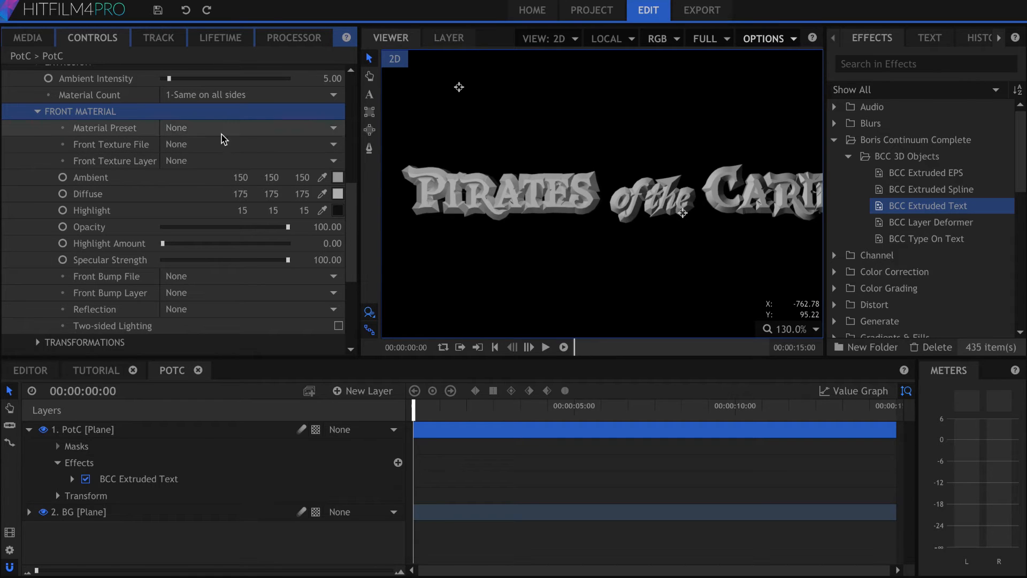
# Check the choices for the front material's preset, texture file and texture layer
pyautogui.click(234, 128)
pyautogui.click(205, 129)
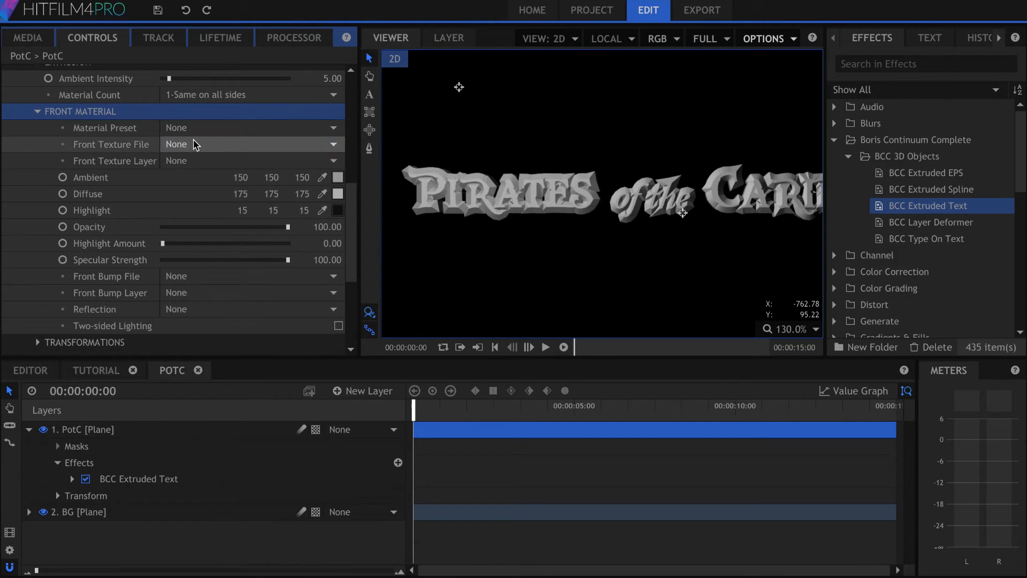
pyautogui.click(218, 145)
pyautogui.click(238, 144)
pyautogui.click(214, 160)
pyautogui.click(230, 162)
# Review the front material's ambient, diffuse and highlight colours, along with its specular, bump and reflection settings
pyautogui.click(133, 177)
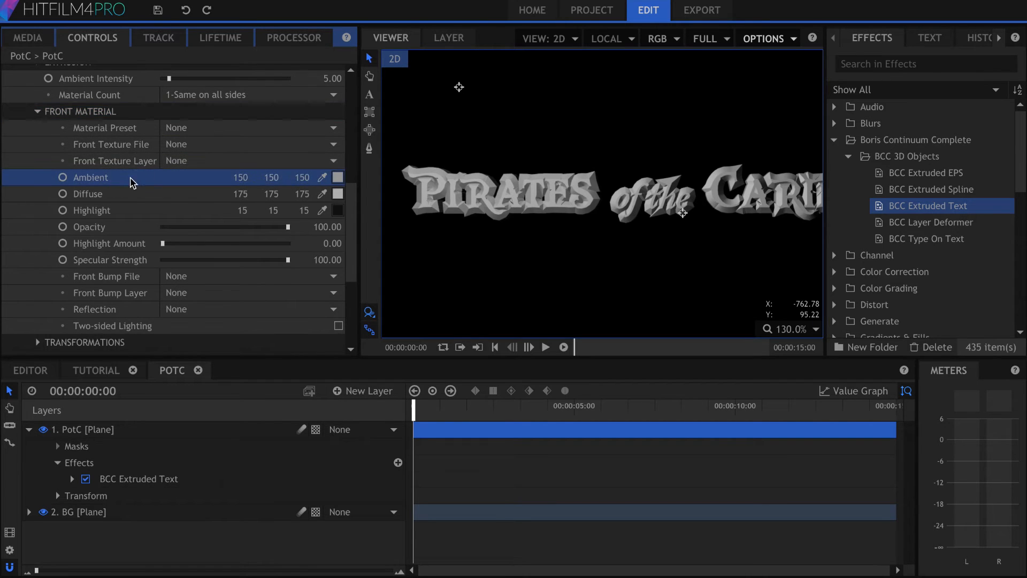
pyautogui.scroll(-1, 134, 176)
pyautogui.click(133, 167)
pyautogui.click(133, 152)
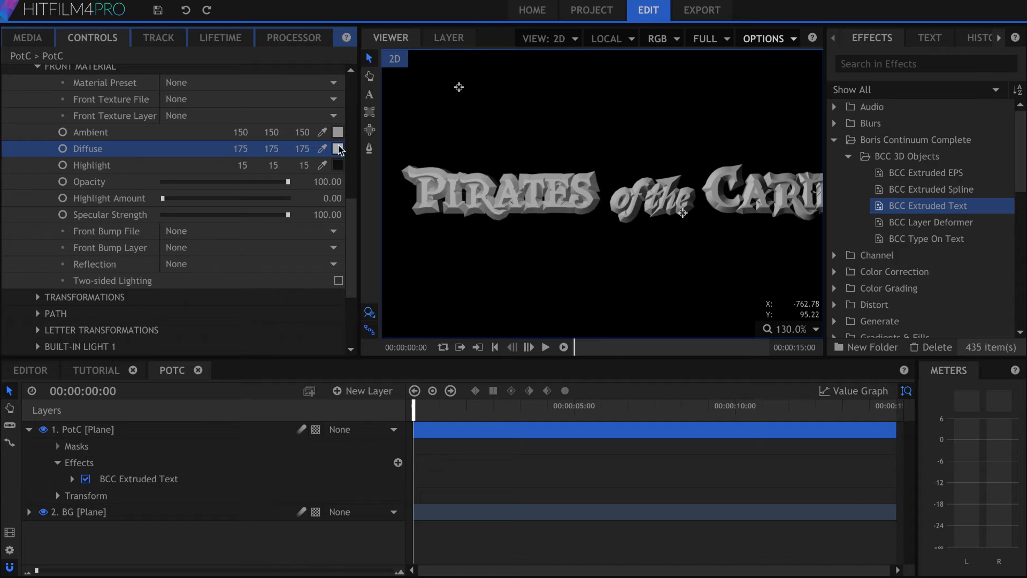
pyautogui.click(155, 215)
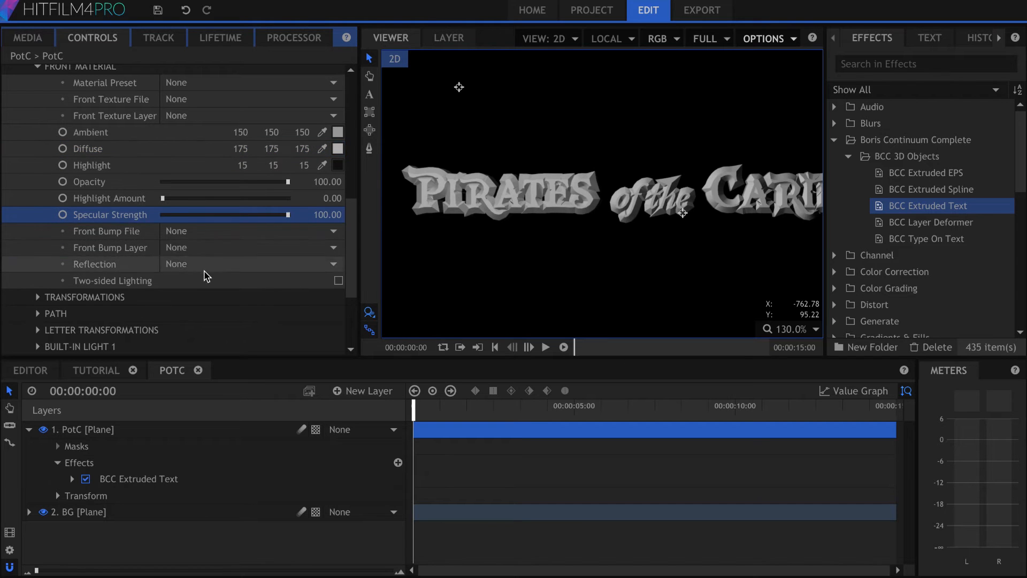
pyautogui.scroll(-2, 103, 232)
pyautogui.scroll(3, 101, 222)
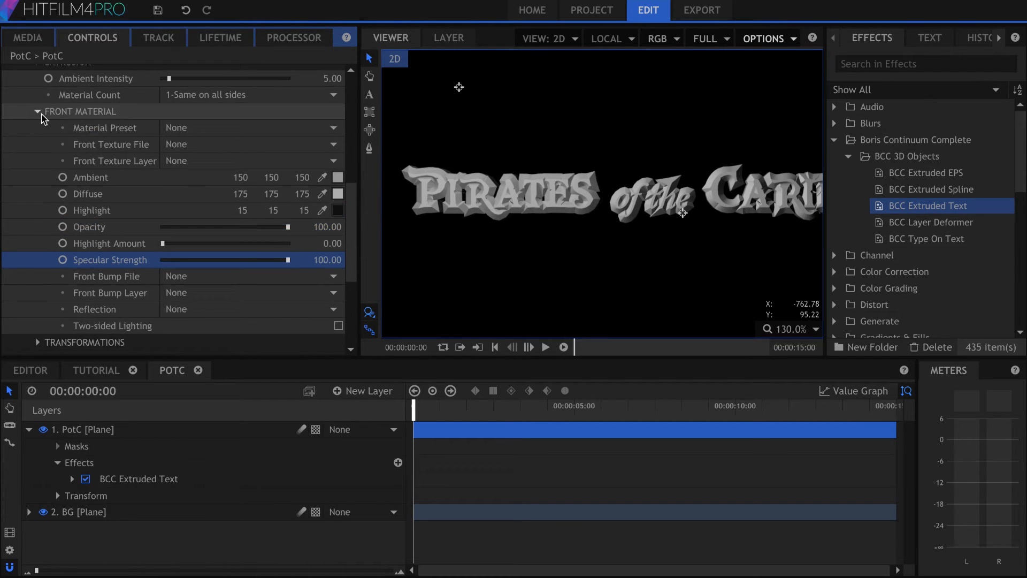
# Switch from the Front Material to the Transformations settings and scale the viewer to fit the whole title
pyautogui.click(40, 113)
pyautogui.click(39, 166)
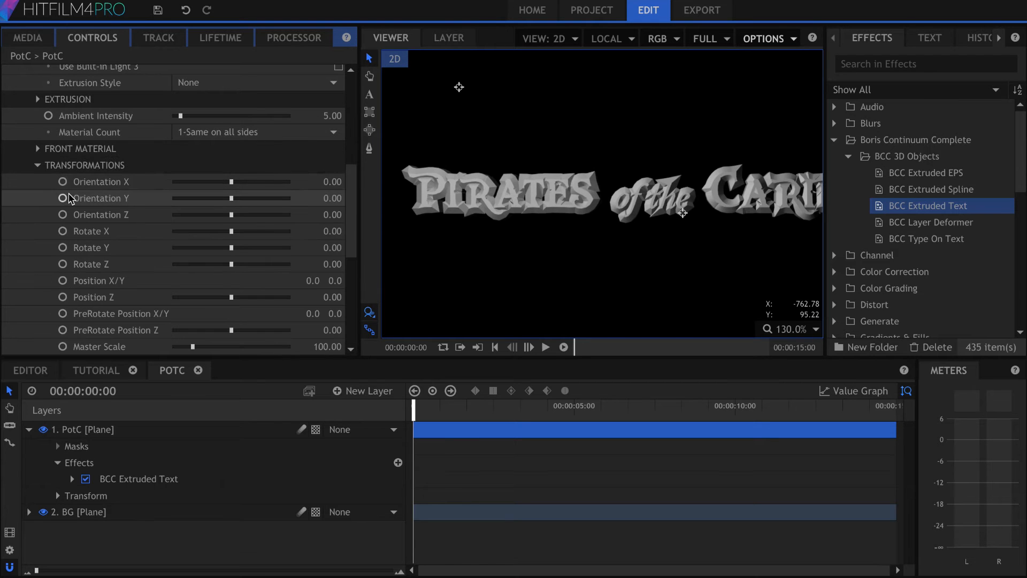
pyautogui.click(815, 329)
pyautogui.click(803, 478)
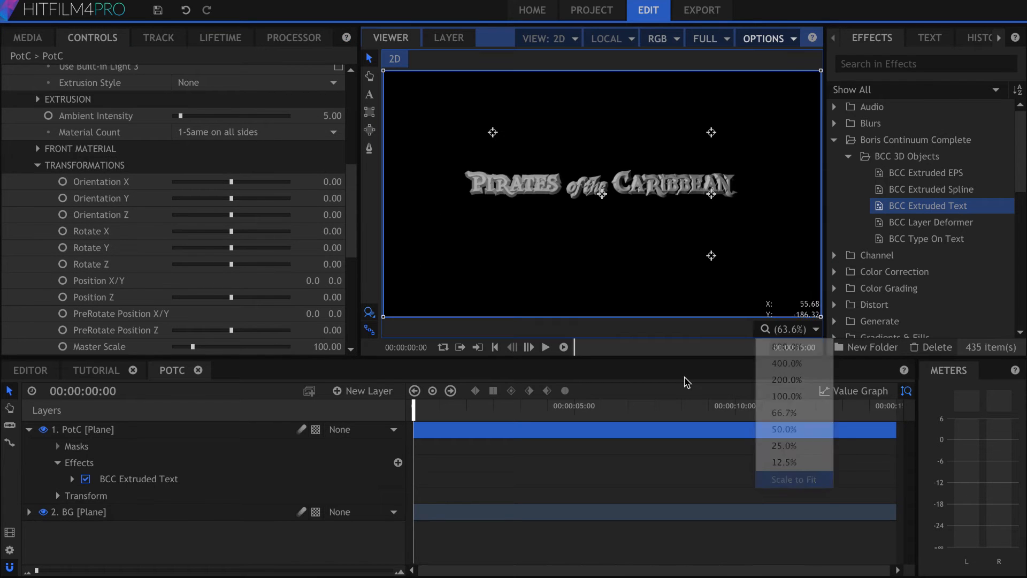
# Try changing the title's orientation, undo the changes, and collapse the Transformations settings
pyautogui.moveTo(332, 182); pyautogui.dragTo(331, 212)
pyautogui.scroll(-4, 326, 180)
pyautogui.hotkey('ctrl', 'z')
pyautogui.hotkey('ctrl', 'z')
pyautogui.scroll(3, 107, 177)
pyautogui.click(36, 165)
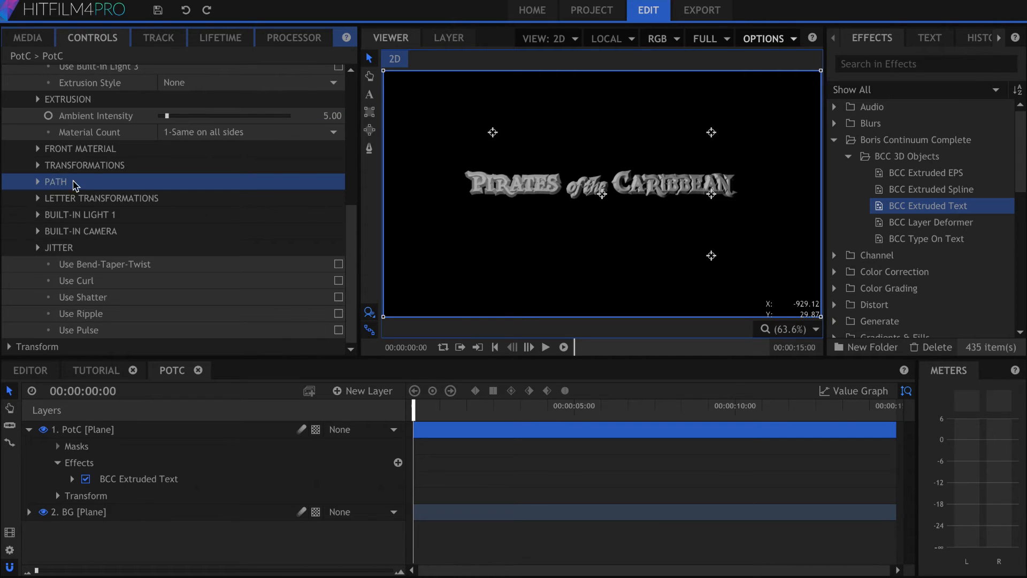
# Try wrapping the title along a Circle path, and undo the path type change
pyautogui.click(38, 182)
pyautogui.scroll(-1, 110, 184)
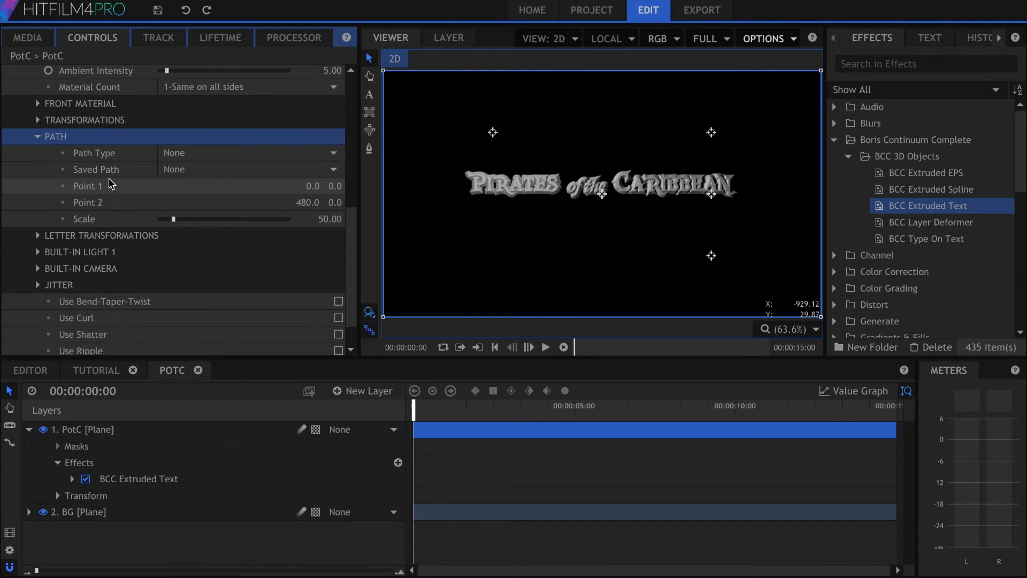
pyautogui.click(136, 154)
pyautogui.click(195, 153)
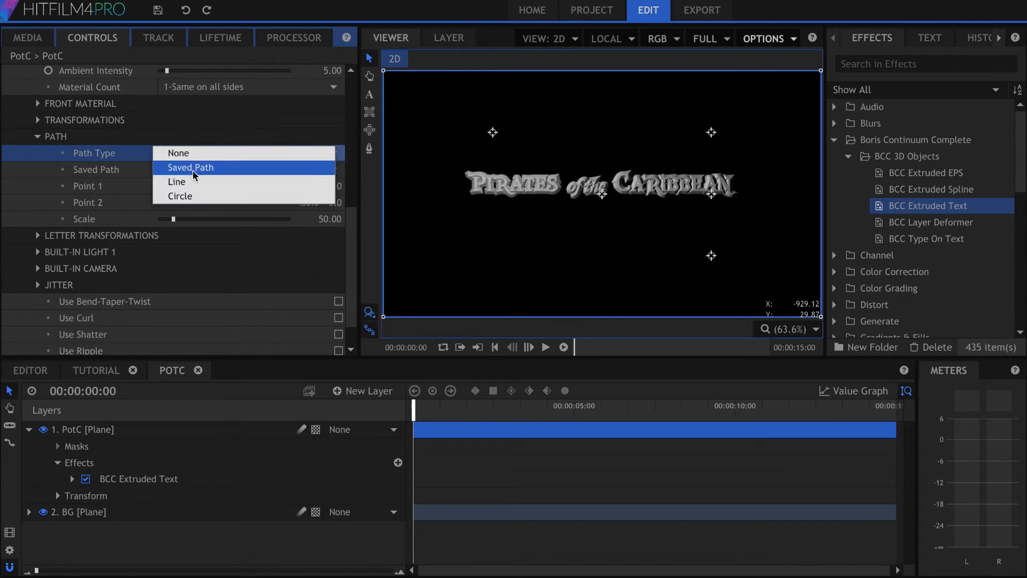
pyautogui.click(185, 196)
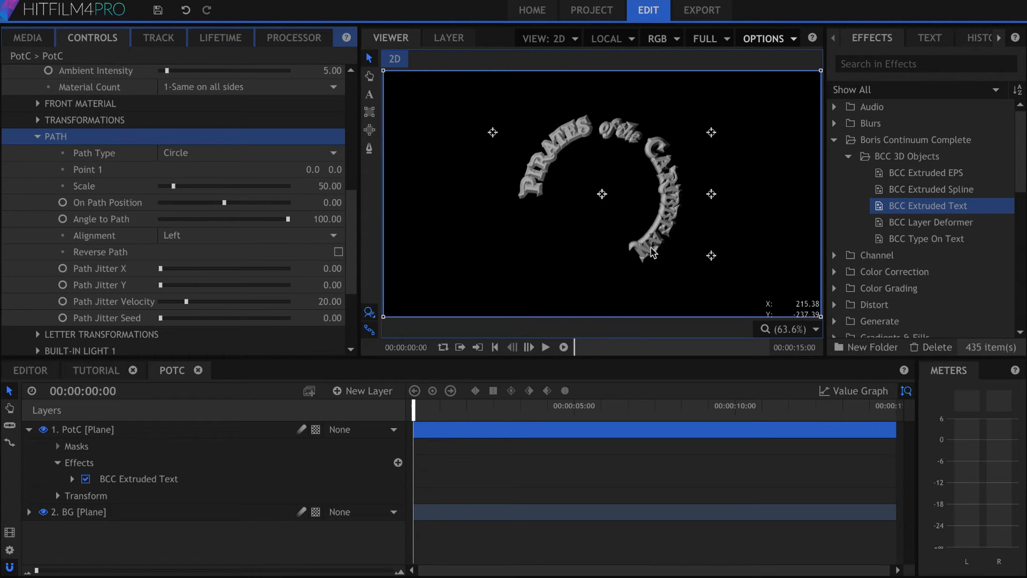
pyautogui.scroll(-1, 98, 141)
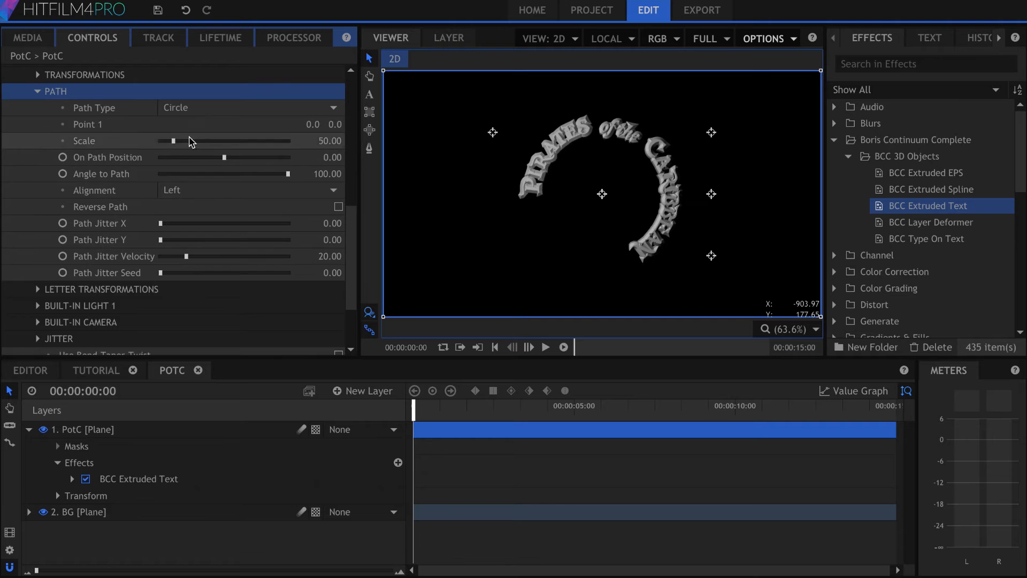
pyautogui.hotkey('ctrl', 'z')
# Try out the tracking and other letter transformation settings on the title
pyautogui.click(107, 198)
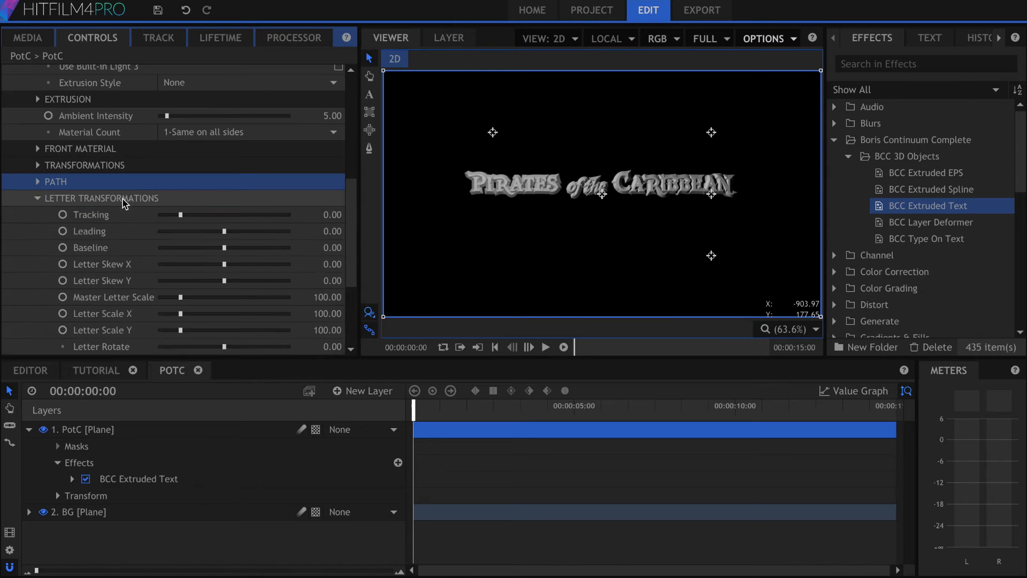
pyautogui.scroll(-1, 128, 203)
pyautogui.click(335, 169)
pyautogui.moveTo(336, 167); pyautogui.dragTo(329, 236)
pyautogui.click(331, 219)
pyautogui.click(319, 258)
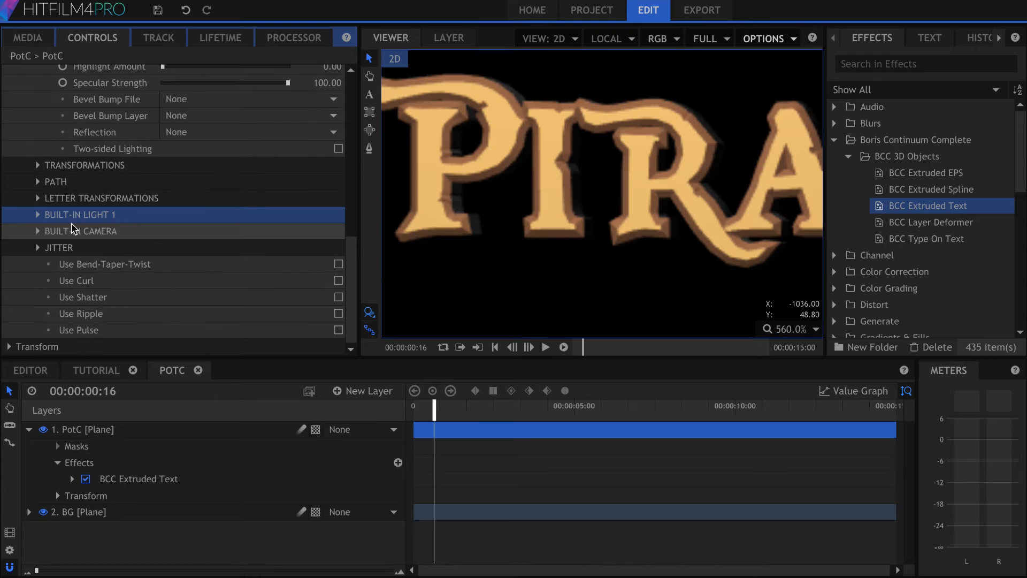
# Review the settings of Built-in Light 1 and the camera model options of the Built-in Camera
pyautogui.click(39, 215)
pyautogui.click(39, 214)
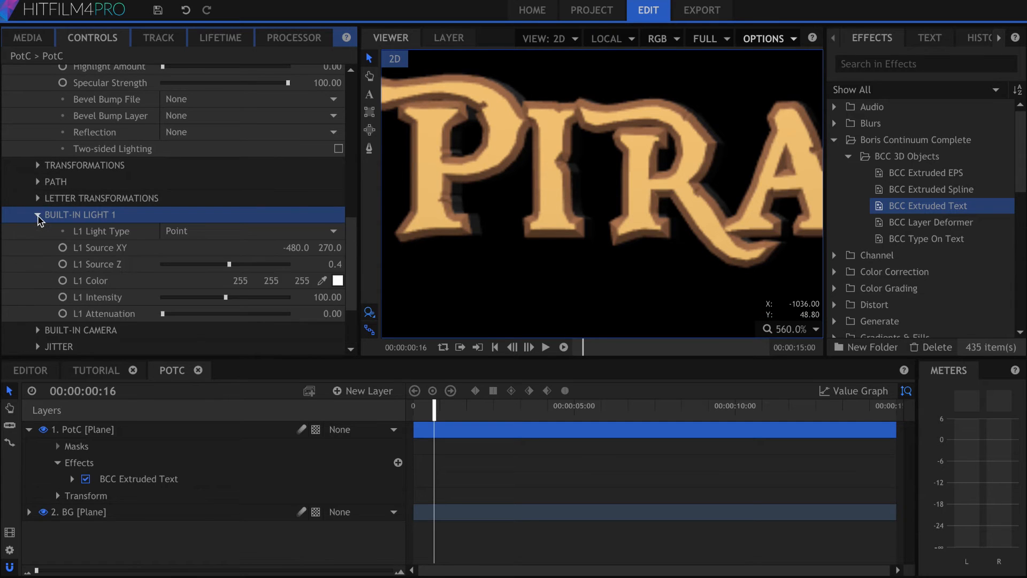
pyautogui.scroll(-1, 38, 219)
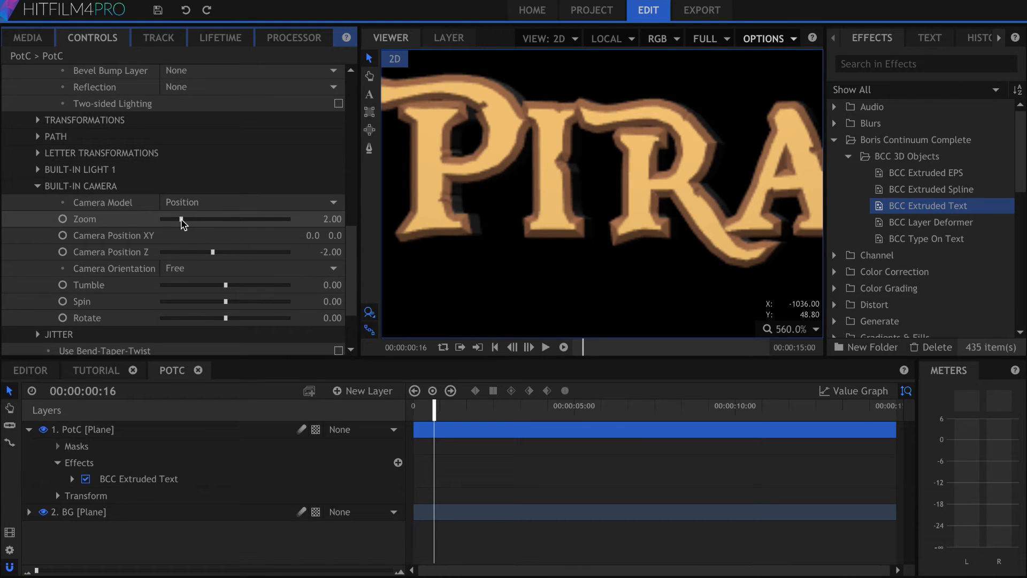
pyautogui.click(220, 205)
pyautogui.click(138, 210)
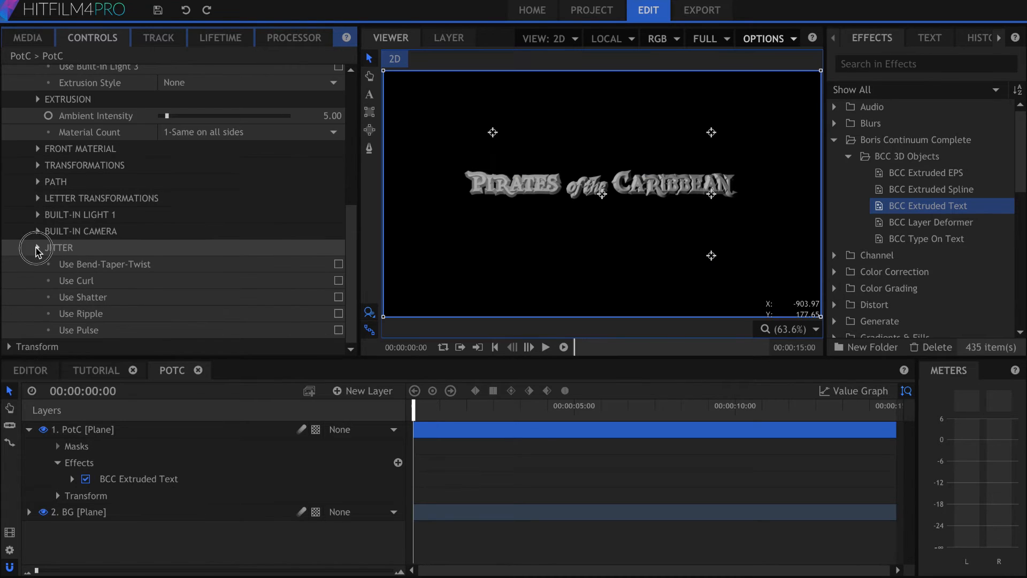
# Try jittering the title's letters with a jitter speed of 68, preview the animation, and return to the start of the timeline
pyautogui.click(36, 249)
pyautogui.scroll(-3, 42, 241)
pyautogui.press('space')
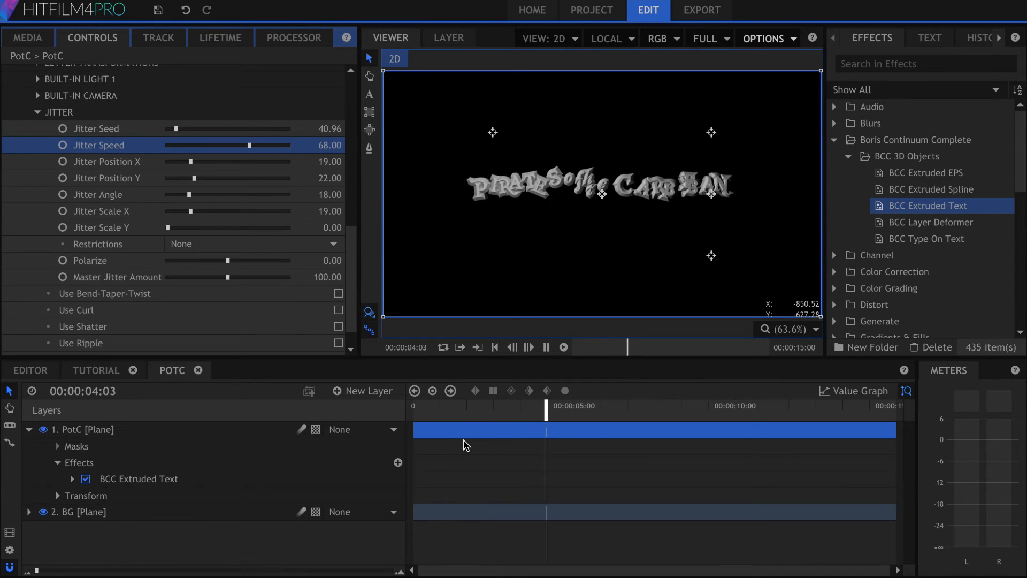
pyautogui.moveTo(449, 407); pyautogui.dragTo(368, 408)
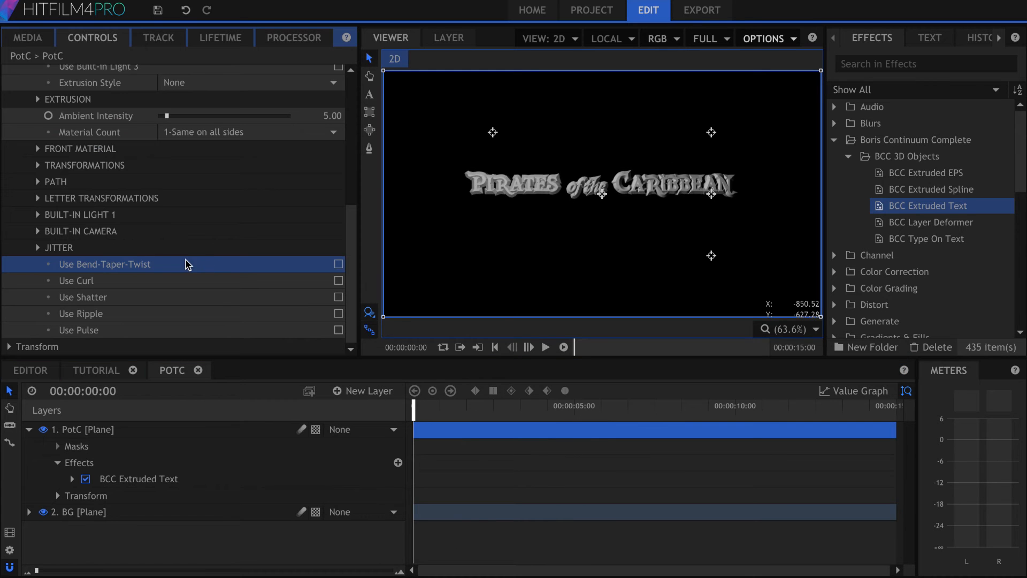
# Try enabling Curl on the title and adjusting the curl deformer's angle settings
pyautogui.click(101, 284)
pyautogui.click(338, 282)
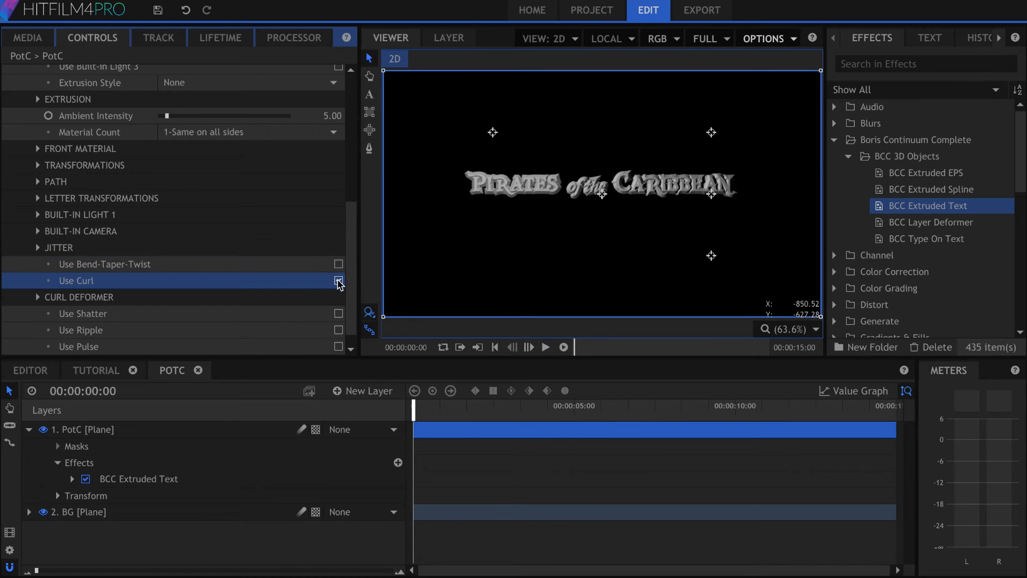
pyautogui.scroll(-1, 187, 265)
pyautogui.click(38, 282)
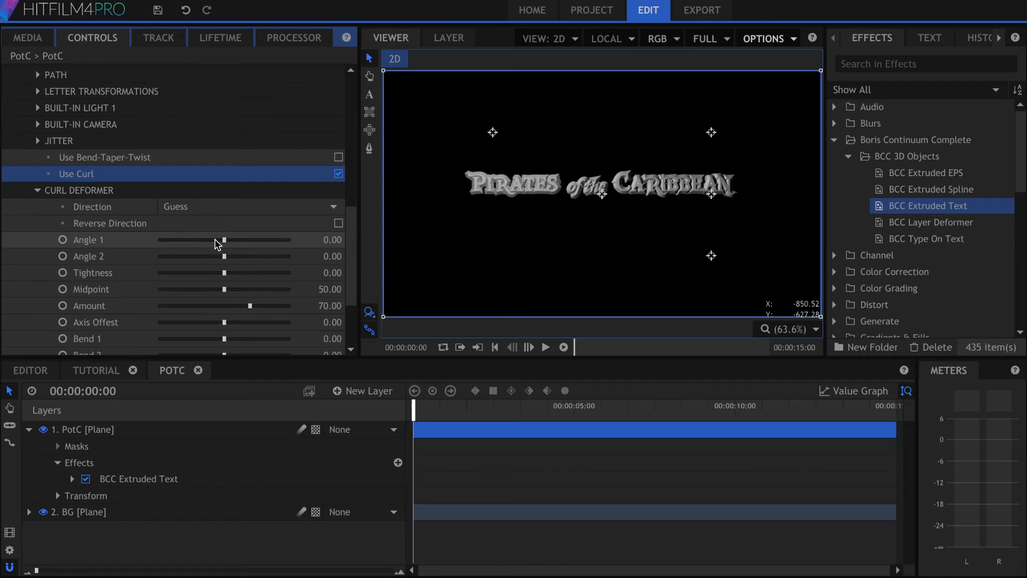
pyautogui.moveTo(230, 239); pyautogui.dragTo(242, 260)
pyautogui.click(242, 261)
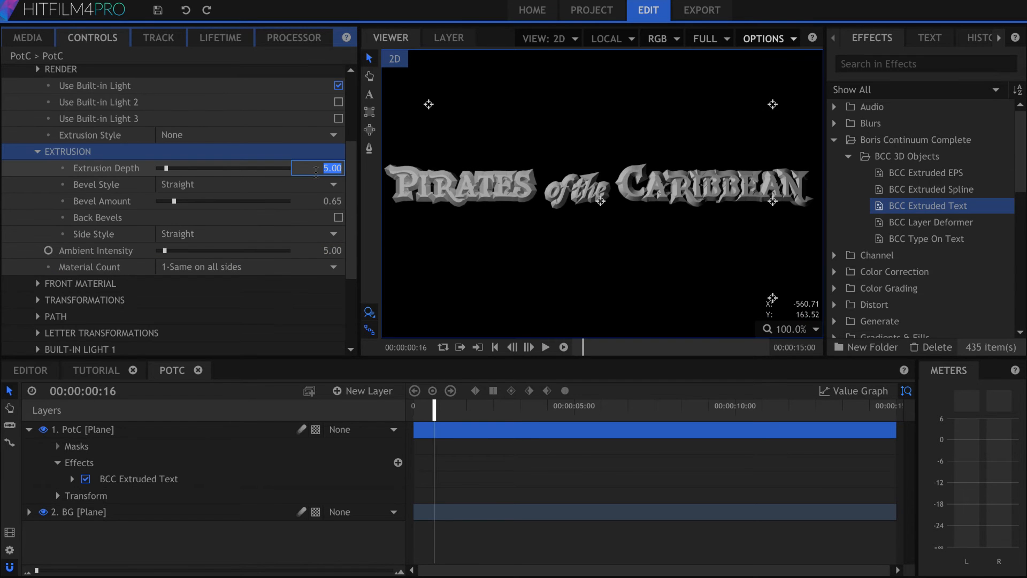
# Set the title's extrusion depth to 2 and its bevel amount to 0.2
pyautogui.write('2')
pyautogui.press('Return')
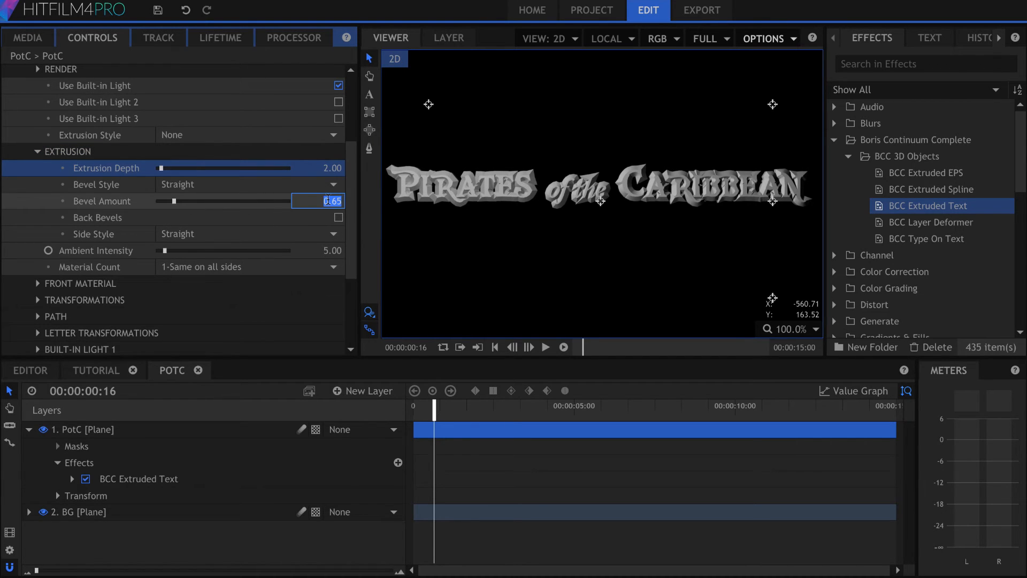
pyautogui.write('0.2')
pyautogui.press('Return')
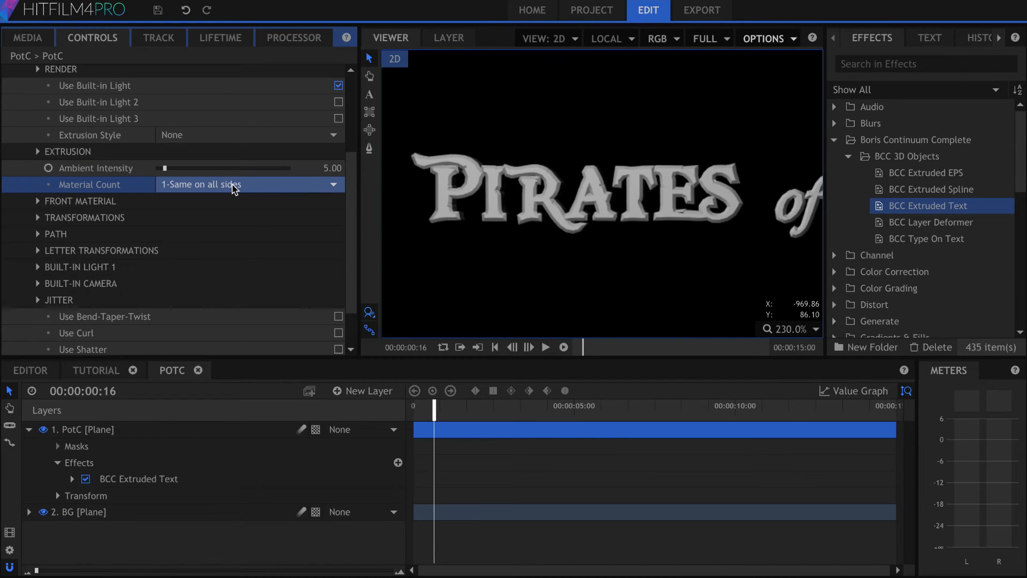
# Try the 4-Front Bevel Side Back material count, and set the title's material count to 3-Front/Back Bevel Side
pyautogui.click(233, 188)
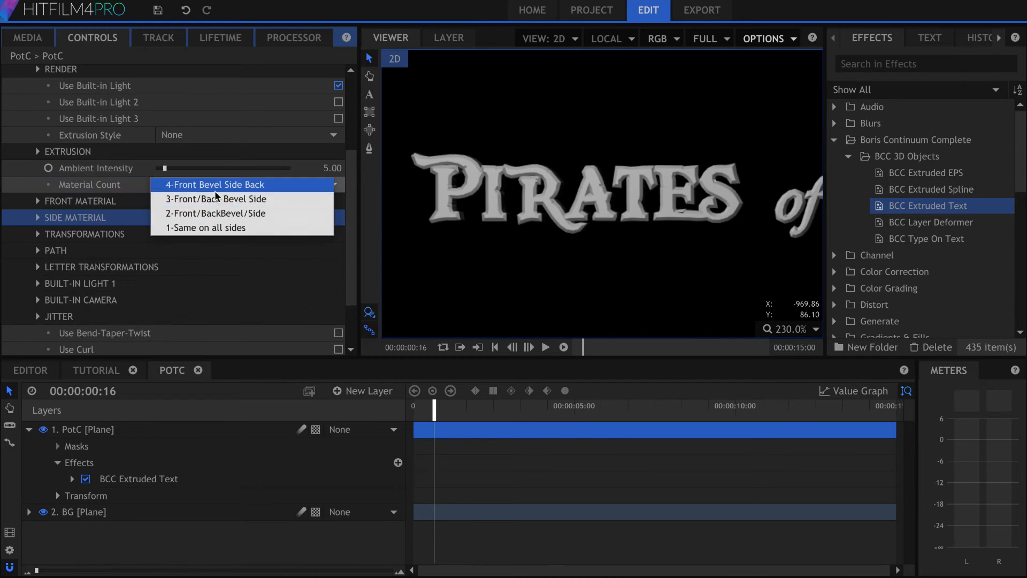
pyautogui.click(214, 200)
pyautogui.click(246, 184)
pyautogui.click(222, 183)
pyautogui.click(92, 253)
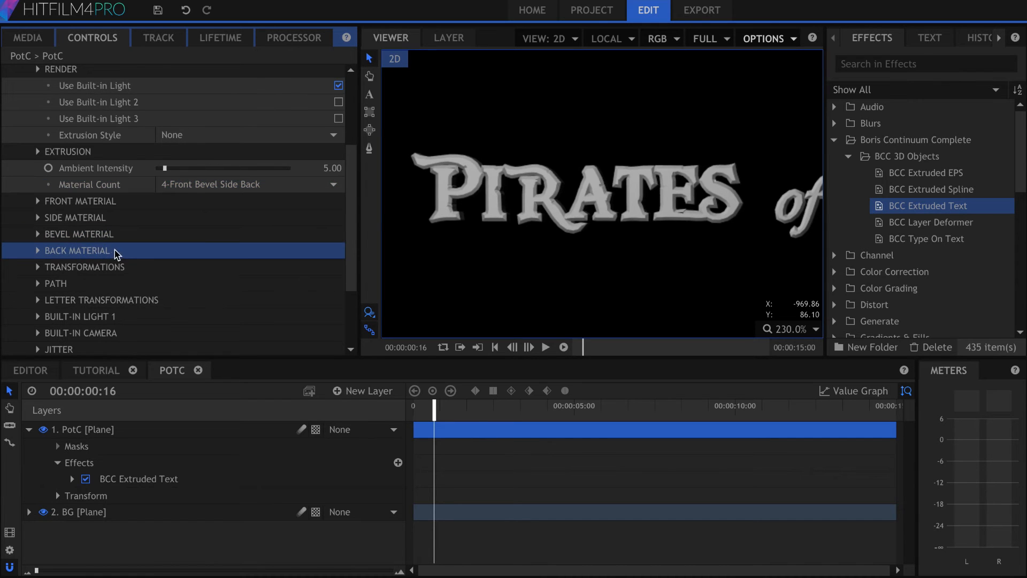
pyautogui.click(227, 185)
pyautogui.click(220, 203)
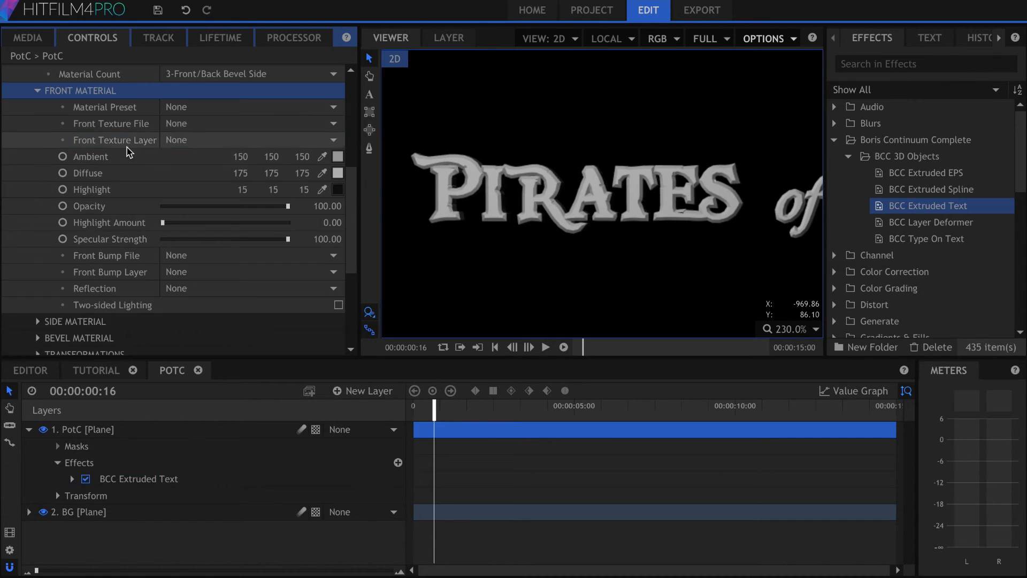
# Set the front material's diffuse colour to a light gold (242, 194, 112)
pyautogui.click(125, 156)
pyautogui.click(127, 176)
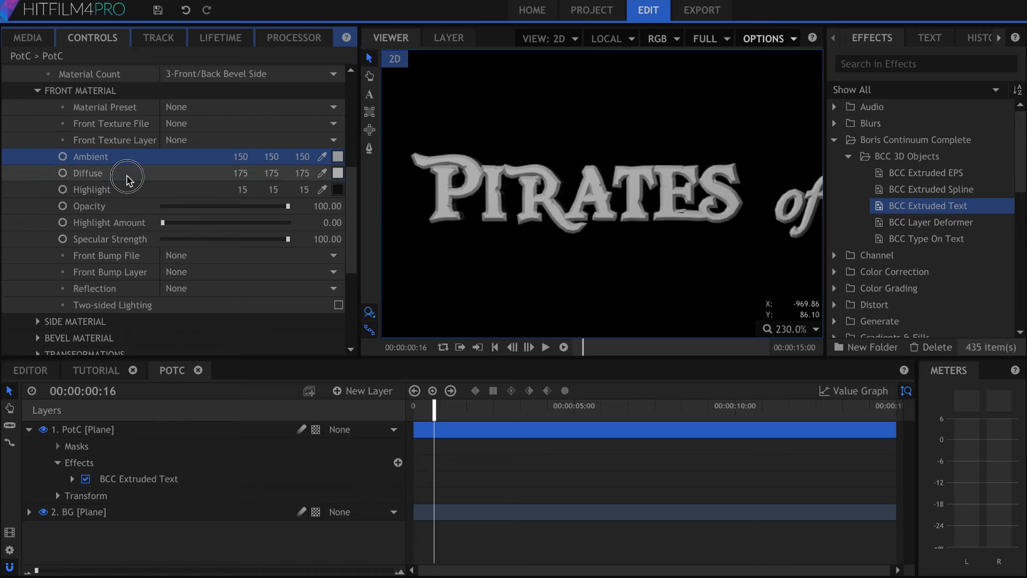
pyautogui.click(337, 173)
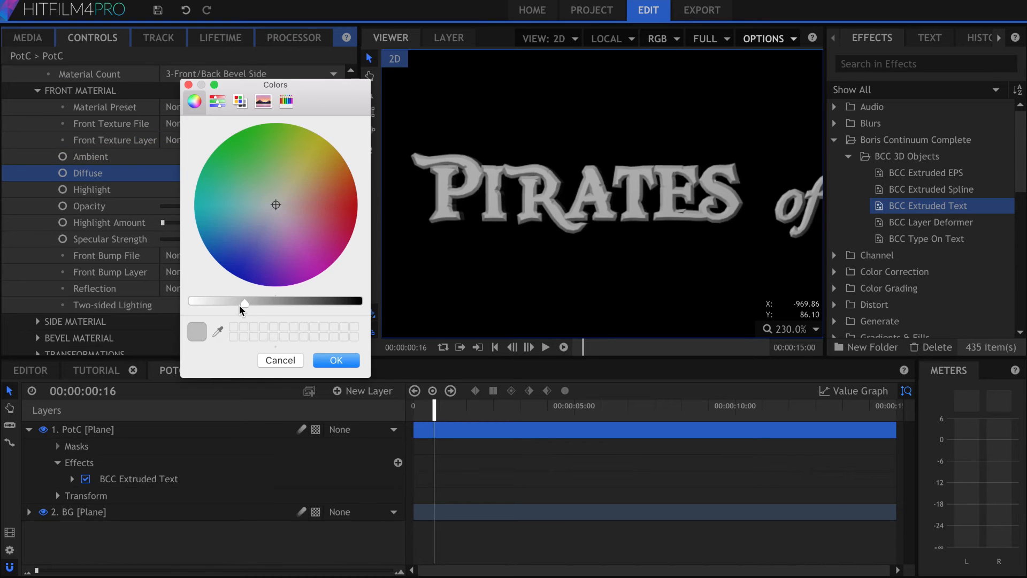
pyautogui.moveTo(241, 309); pyautogui.dragTo(192, 302)
pyautogui.click(295, 172)
pyautogui.click(336, 360)
# Set the bevel material's diffuse colour to a muted orange-brown
pyautogui.scroll(4, 41, 193)
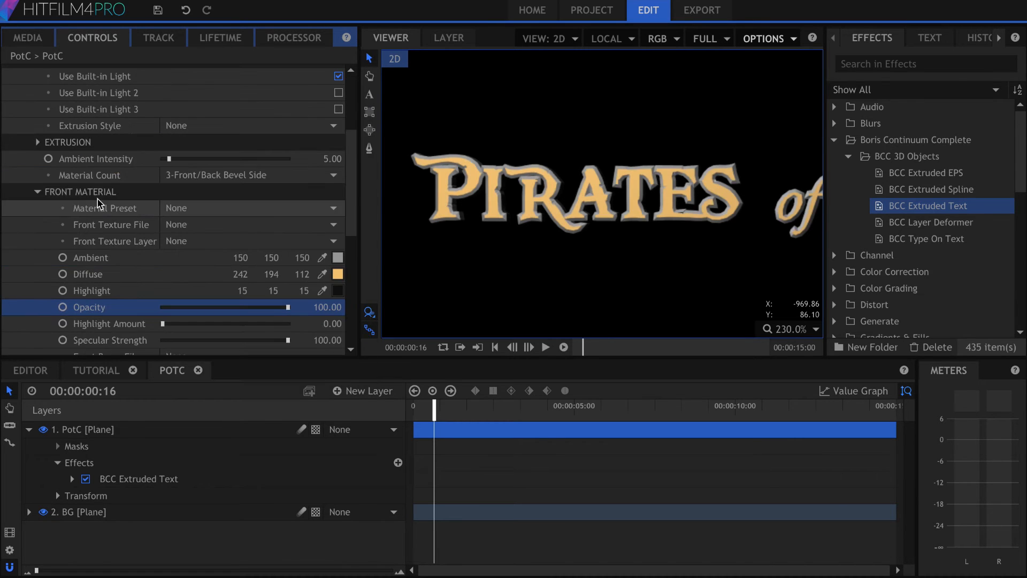
pyautogui.click(38, 191)
pyautogui.click(38, 225)
pyautogui.scroll(-3, 83, 230)
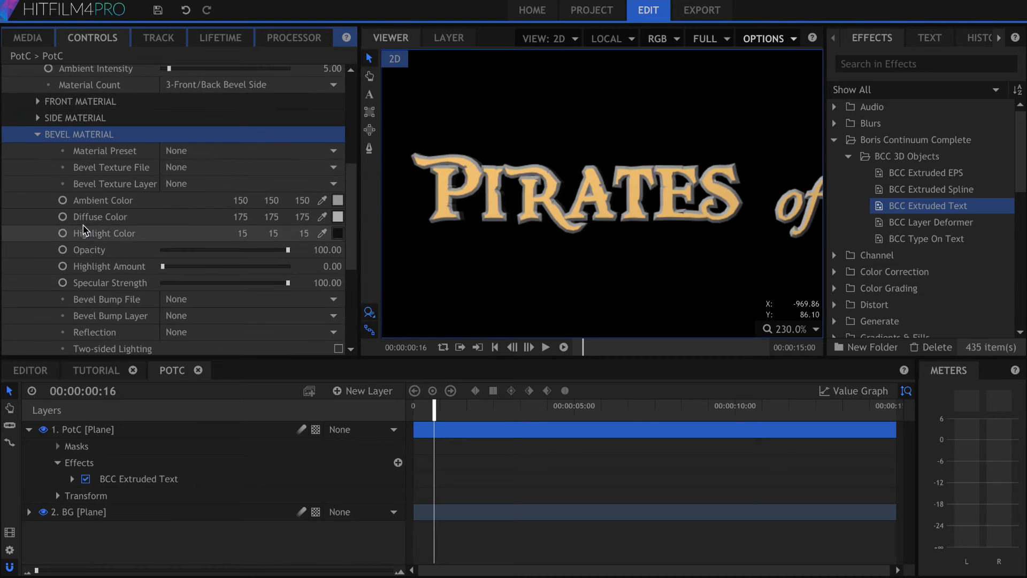
pyautogui.click(337, 216)
pyautogui.click(315, 188)
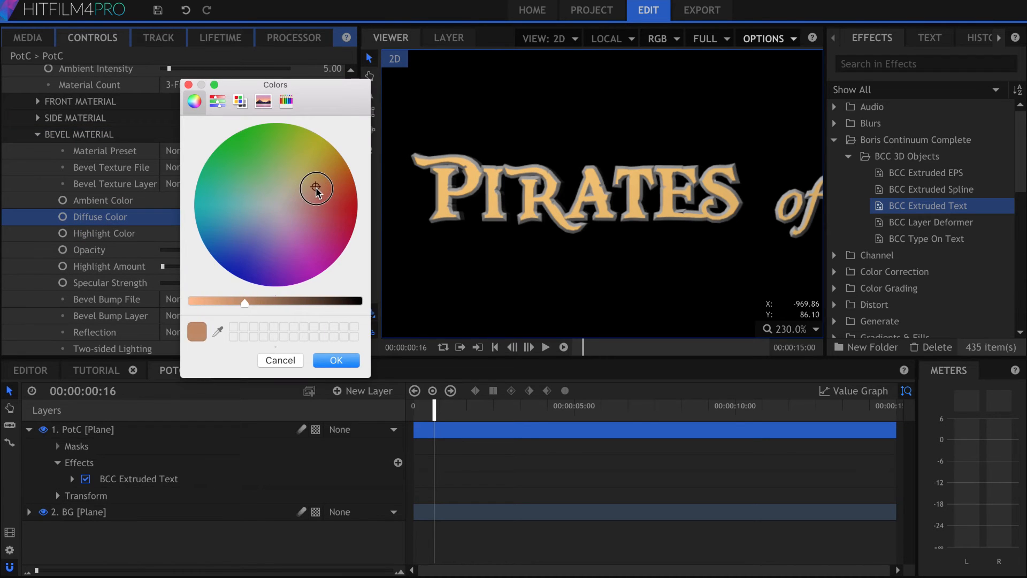
pyautogui.press('Return')
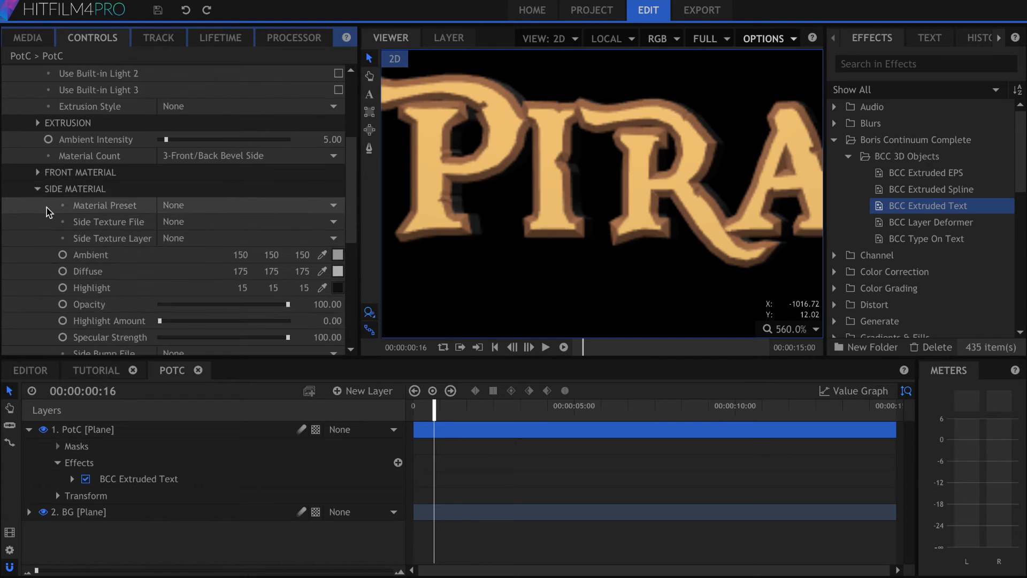
# Set the side material's diffuse colour to a dull gold (175, 138, 77)
pyautogui.scroll(-2, 177, 214)
pyautogui.click(338, 224)
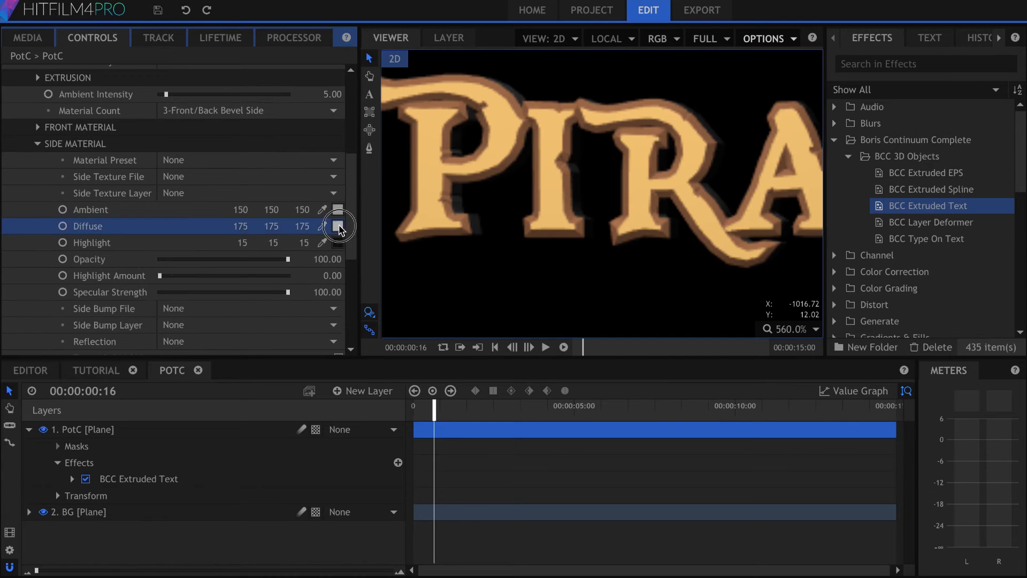
pyautogui.click(312, 191)
pyautogui.moveTo(316, 185); pyautogui.dragTo(312, 179)
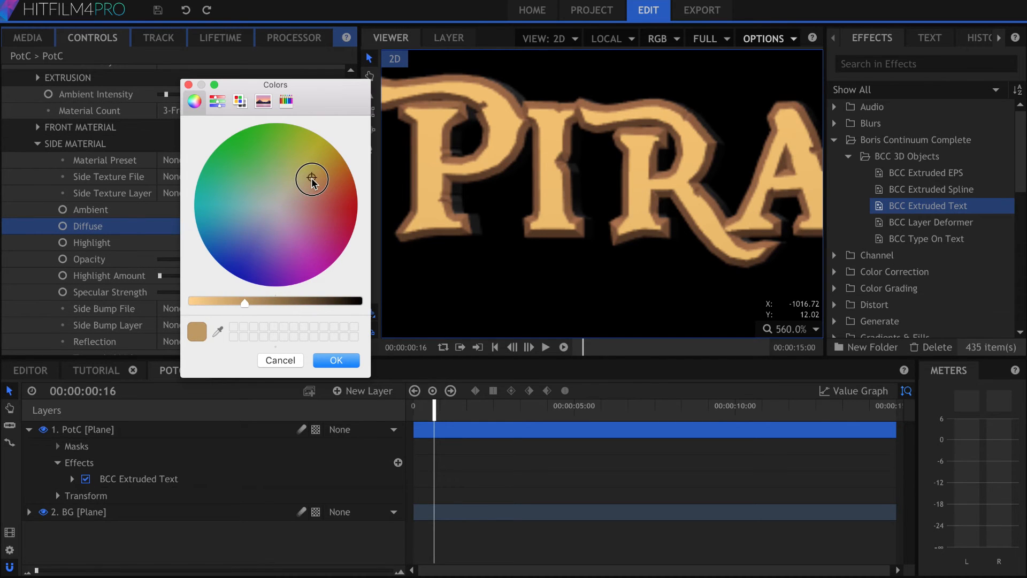
pyautogui.press('Return')
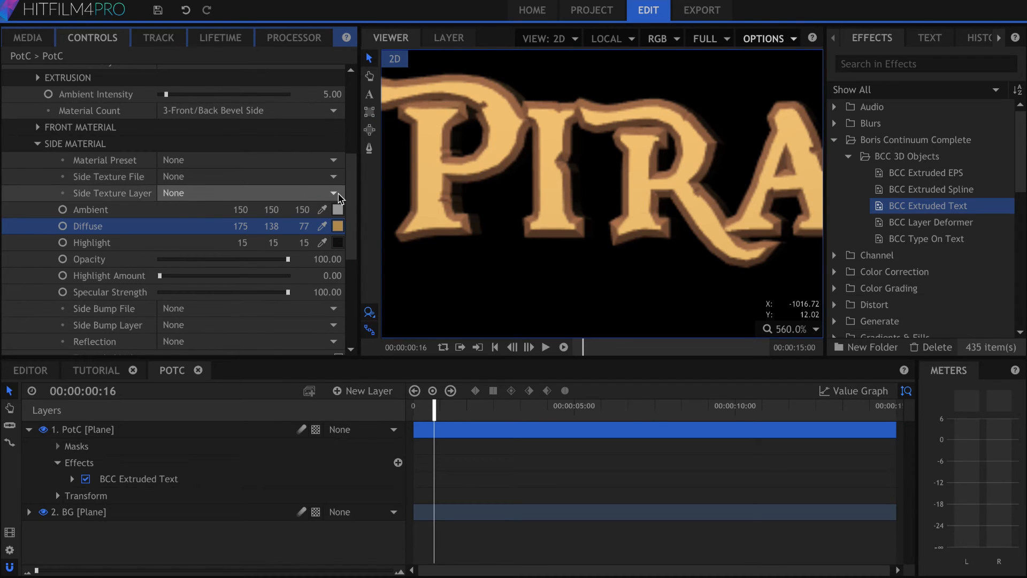
# Adjust the settings of Built-in Light 1 on the extruded title
pyautogui.click(790, 328)
pyautogui.click(791, 476)
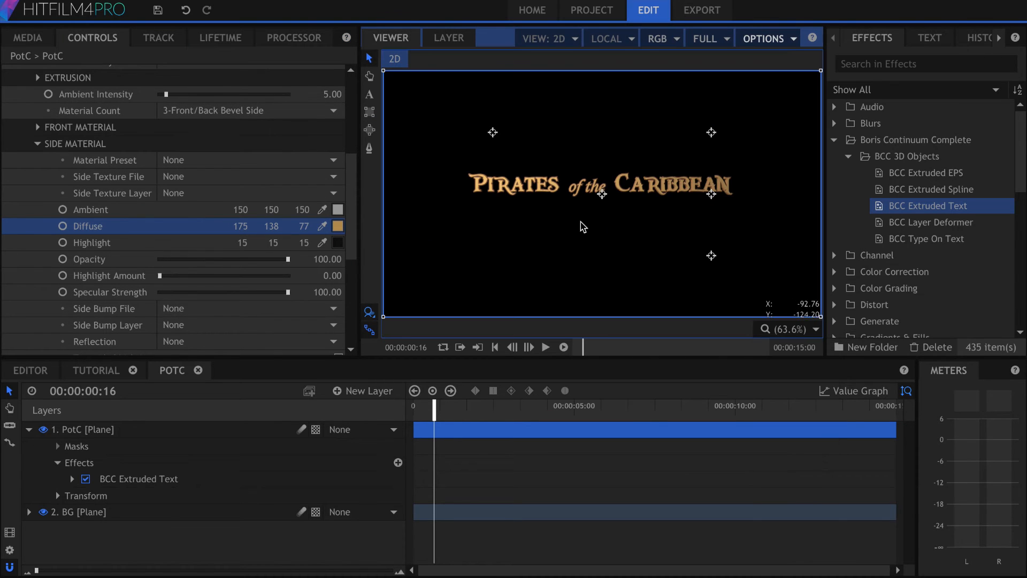
pyautogui.scroll(2, 613, 175)
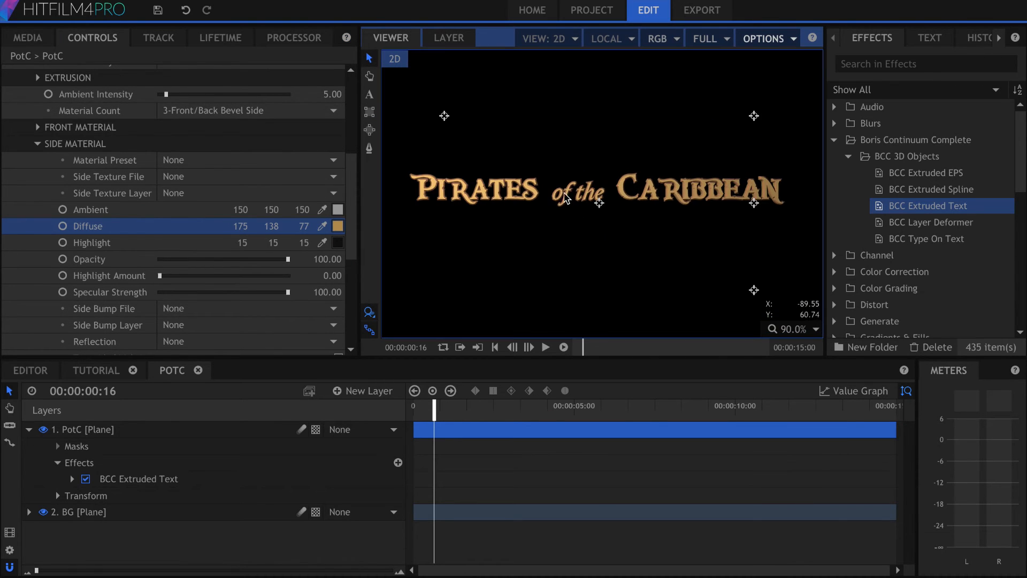
pyautogui.click(39, 143)
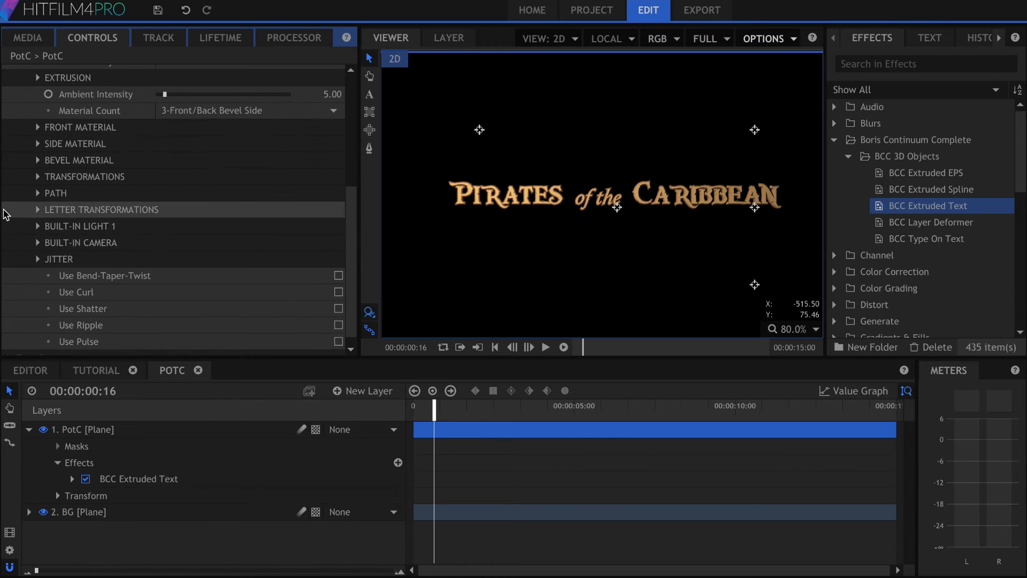
pyautogui.click(67, 226)
pyautogui.moveTo(285, 258); pyautogui.dragTo(281, 258)
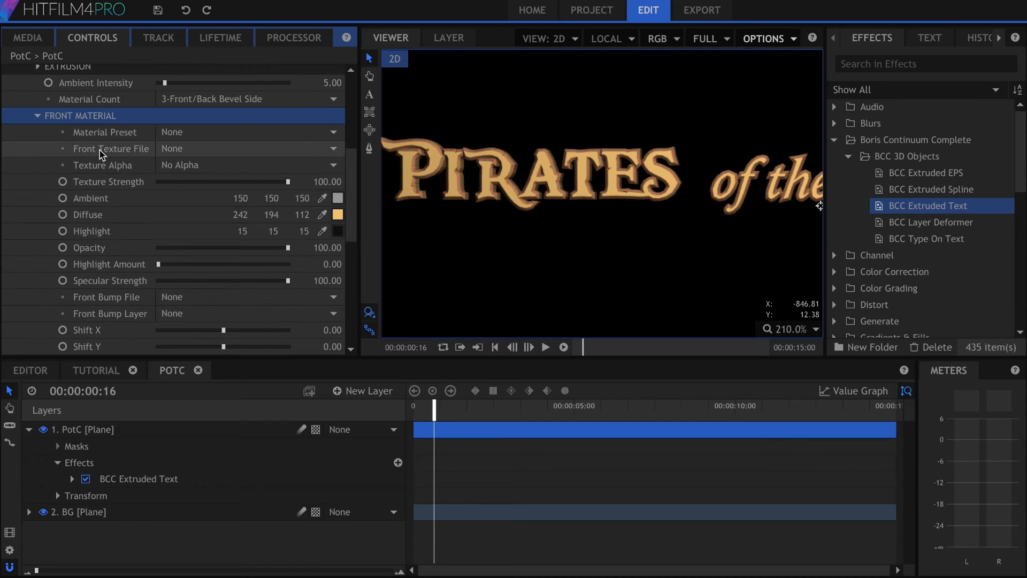
# Try metallic-diamondPlate02.jpg and metallic-Needlepoint Steel.jpg as the front material's bump file, raising the bump strength to 100
pyautogui.scroll(-1, 107, 152)
pyautogui.click(104, 256)
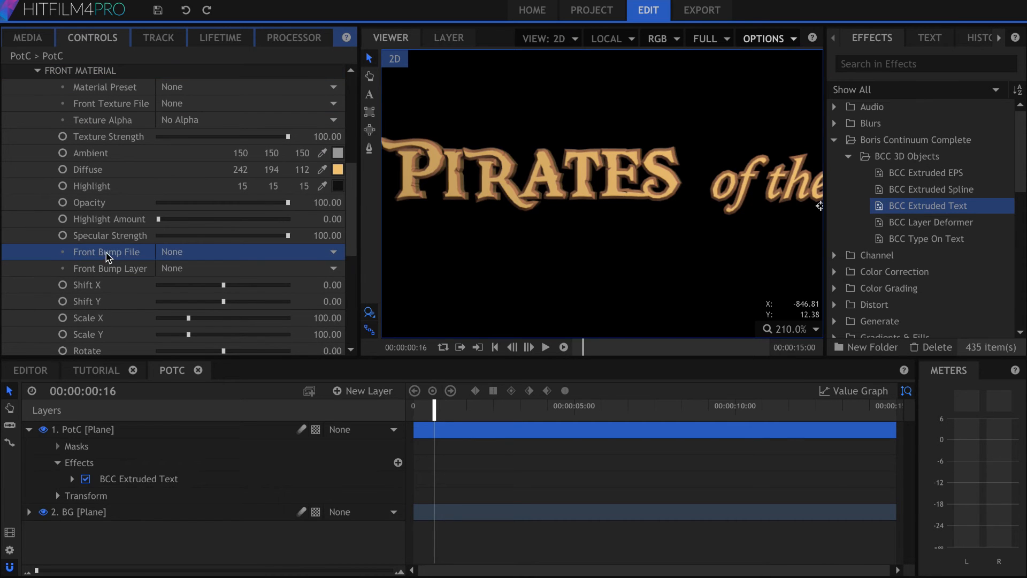
pyautogui.click(247, 253)
pyautogui.scroll(-3, 251, 342)
pyautogui.scroll(-2, 250, 344)
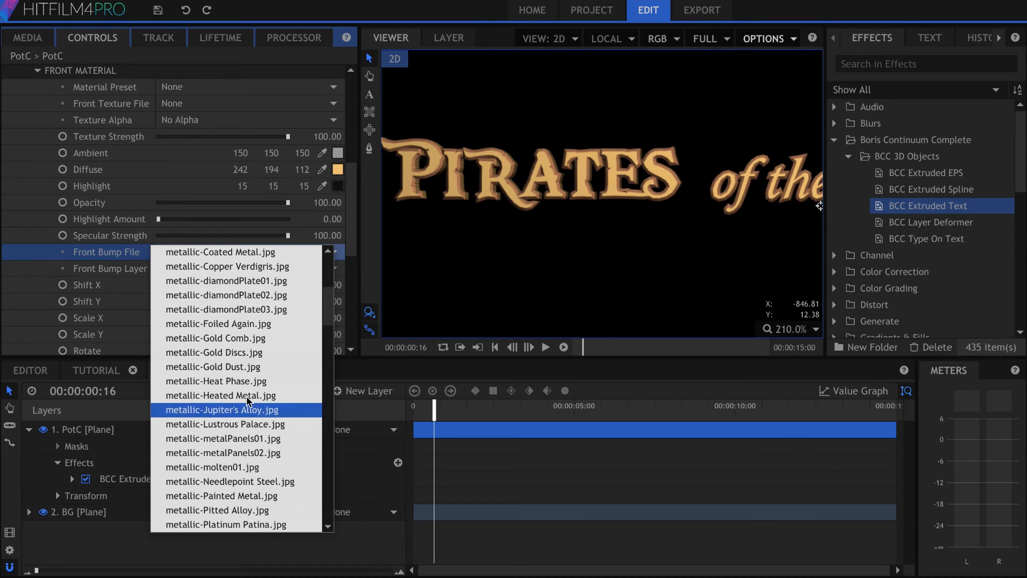
pyautogui.click(248, 295)
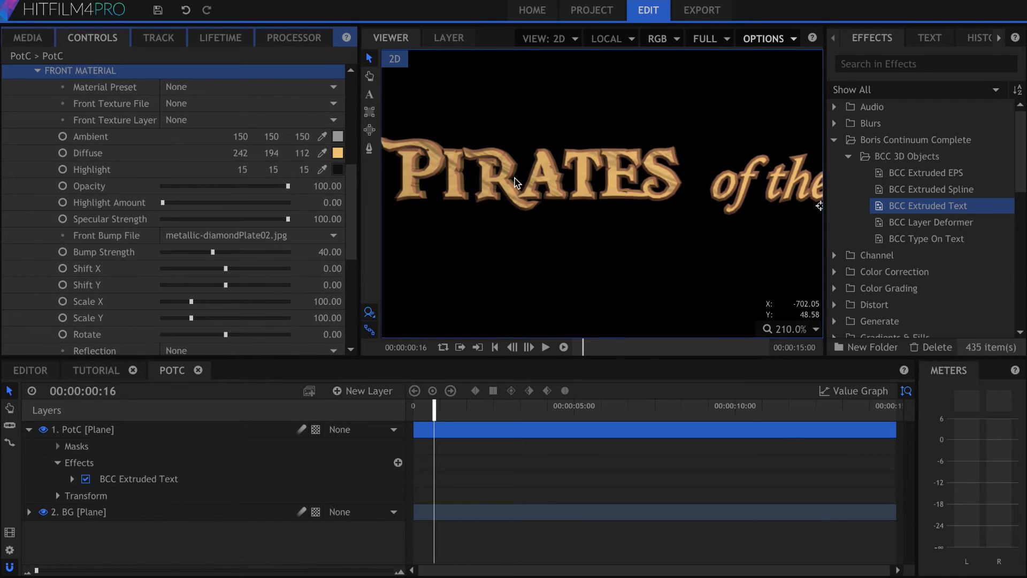
pyautogui.scroll(9, 529, 185)
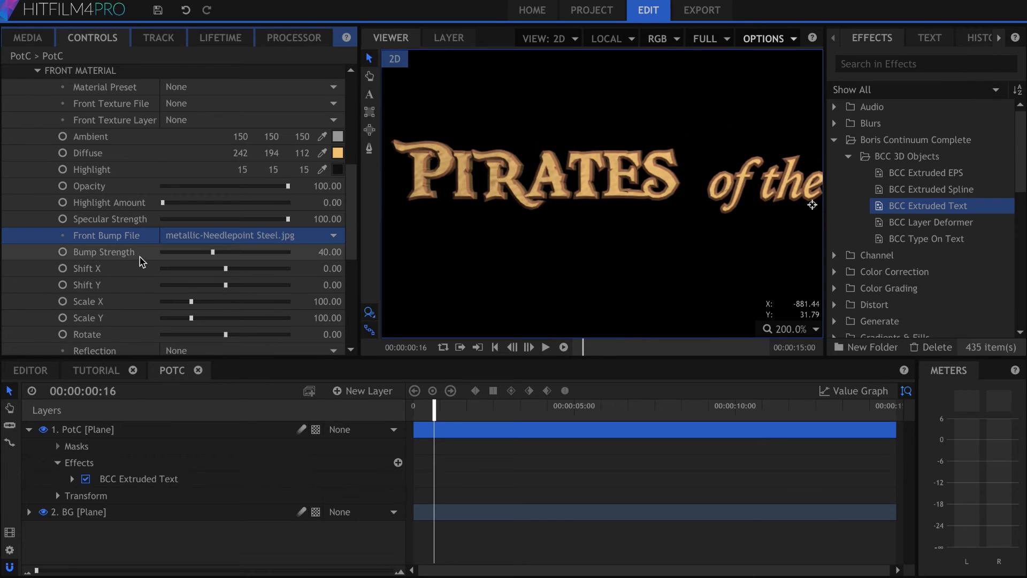
pyautogui.click(151, 254)
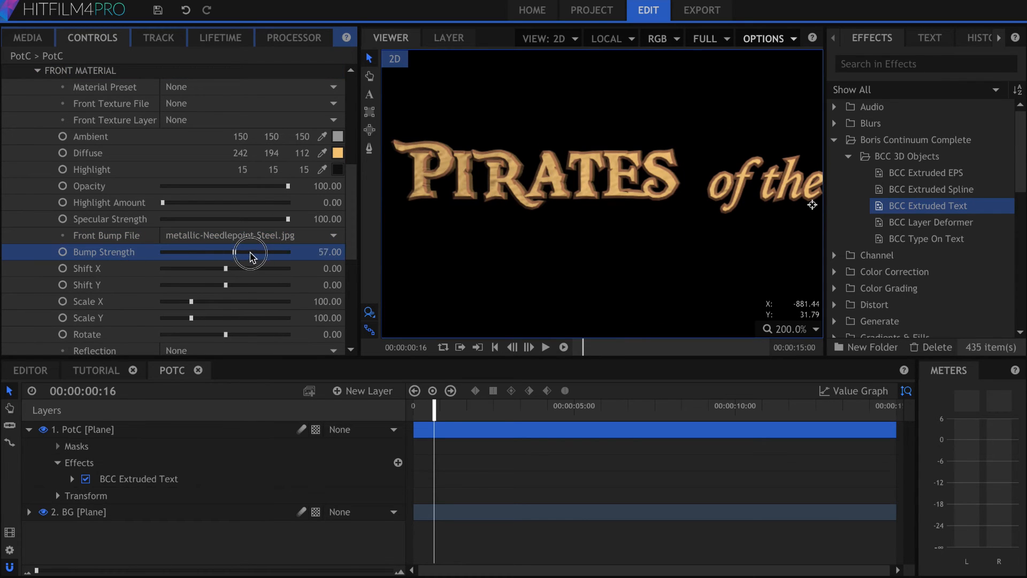
pyautogui.moveTo(275, 257); pyautogui.dragTo(344, 259)
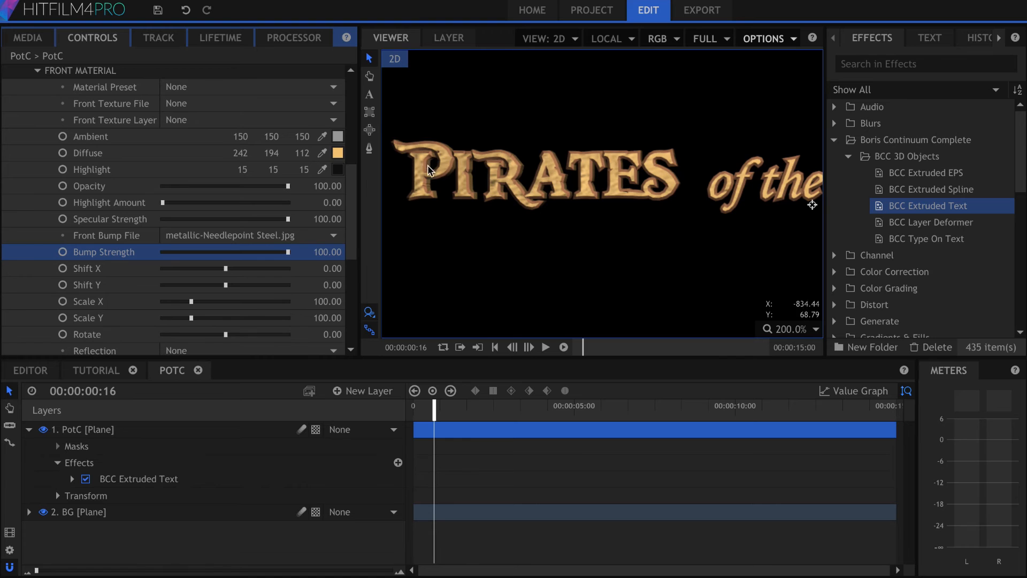
# Try another metallic bump image on the front material, and set the front bump file to metallic-Heated Metal.jpg
pyautogui.click(230, 236)
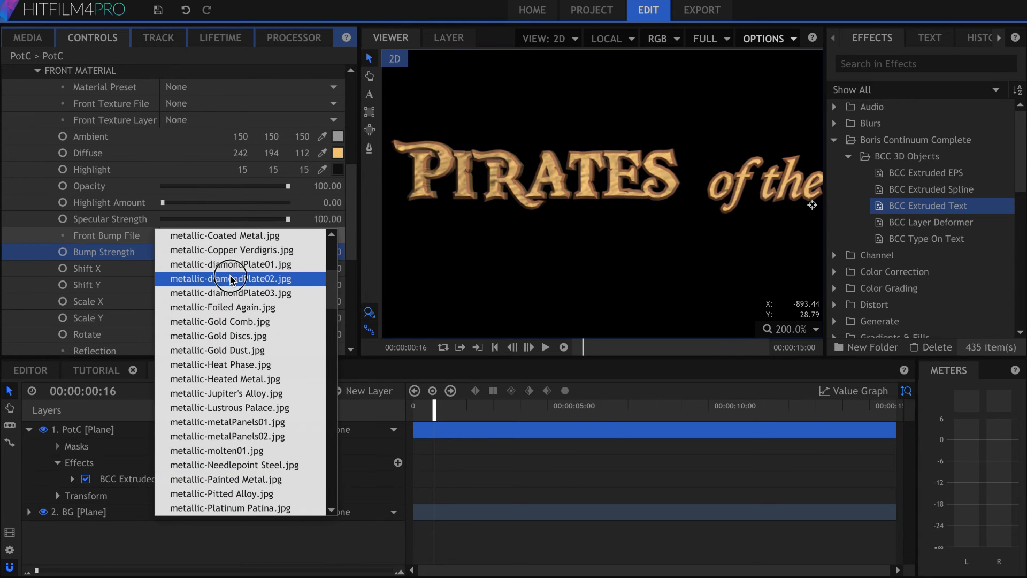
pyautogui.click(241, 282)
pyautogui.click(230, 235)
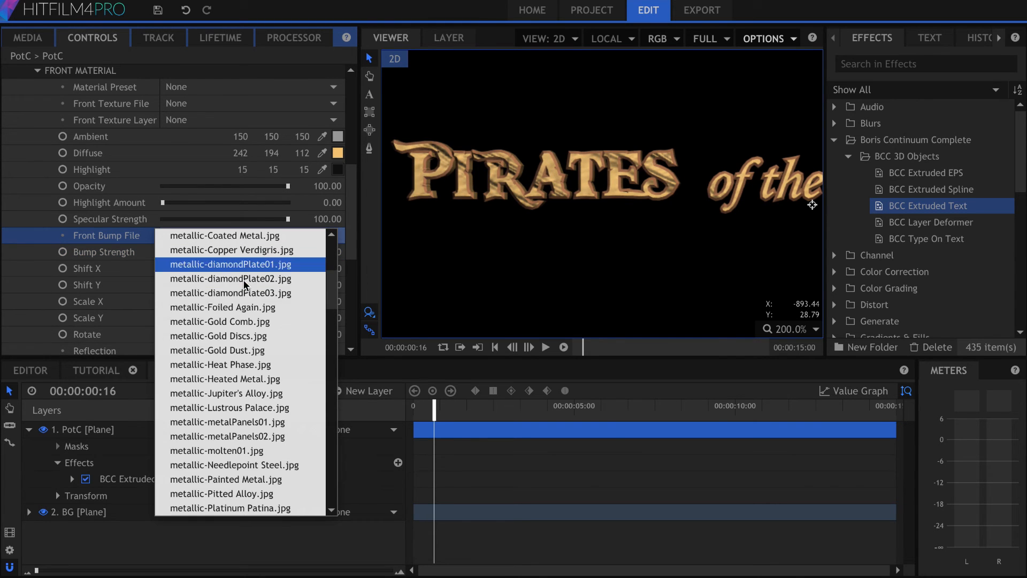
pyautogui.click(238, 366)
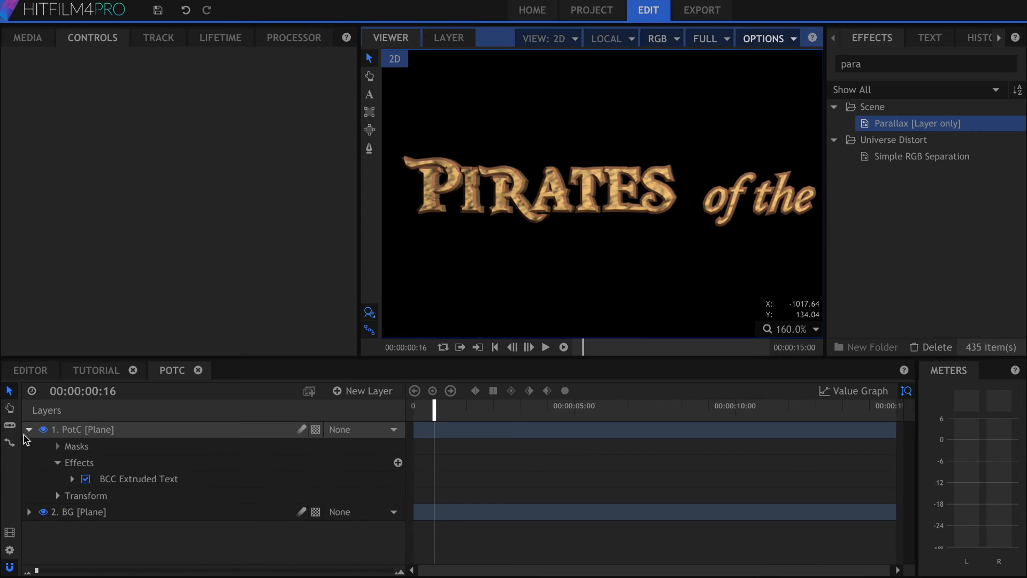
# Add a grade layer above the title and apply the Parallax effect to it
pyautogui.click(29, 429)
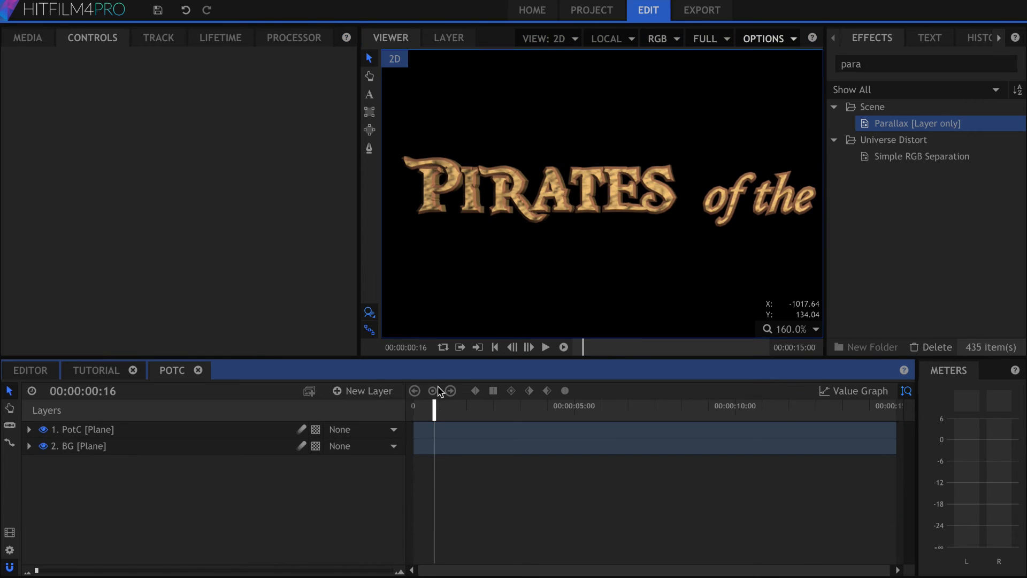
pyautogui.click(363, 392)
pyautogui.click(356, 442)
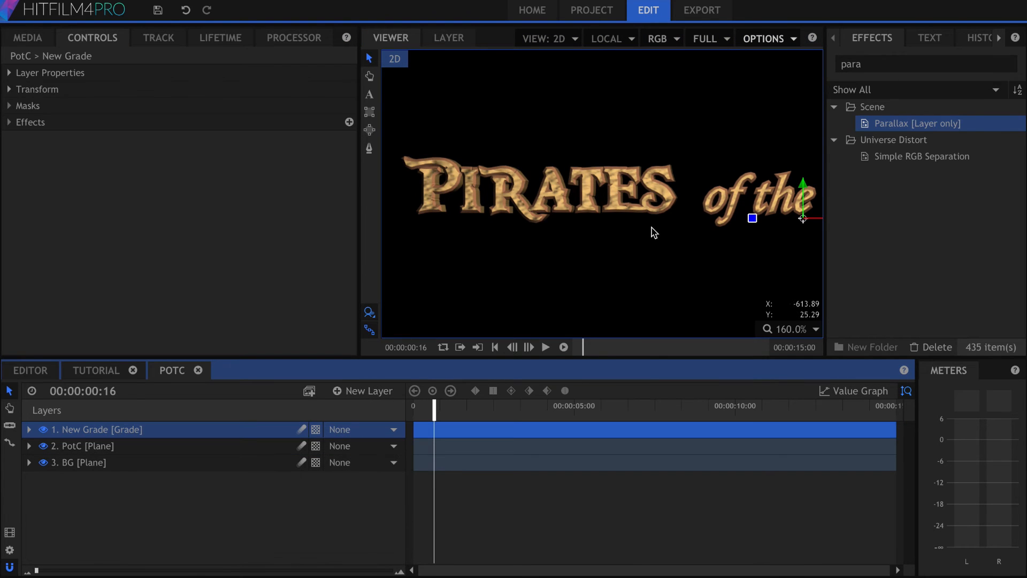
pyautogui.moveTo(878, 129); pyautogui.dragTo(642, 100)
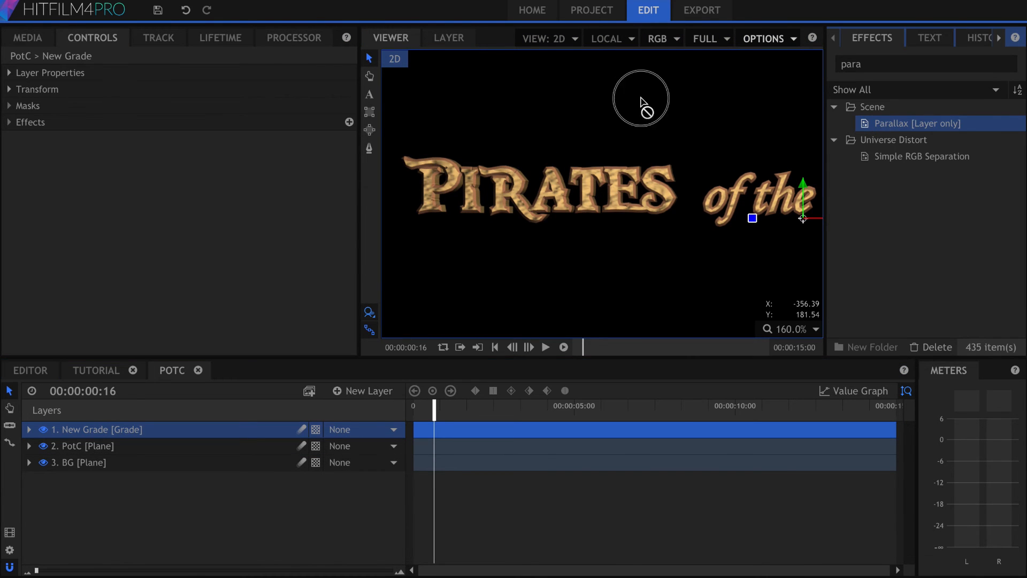
pyautogui.moveTo(18, 130); pyautogui.dragTo(18, 130)
pyautogui.click(23, 138)
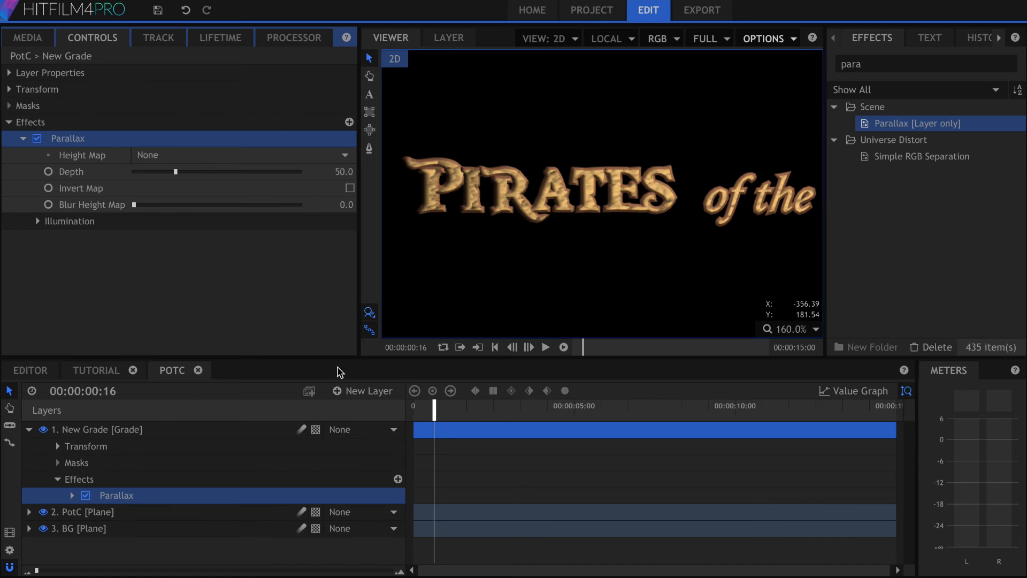
# Add a light to the composite shot and adjust its Z position
pyautogui.click(357, 395)
pyautogui.click(373, 475)
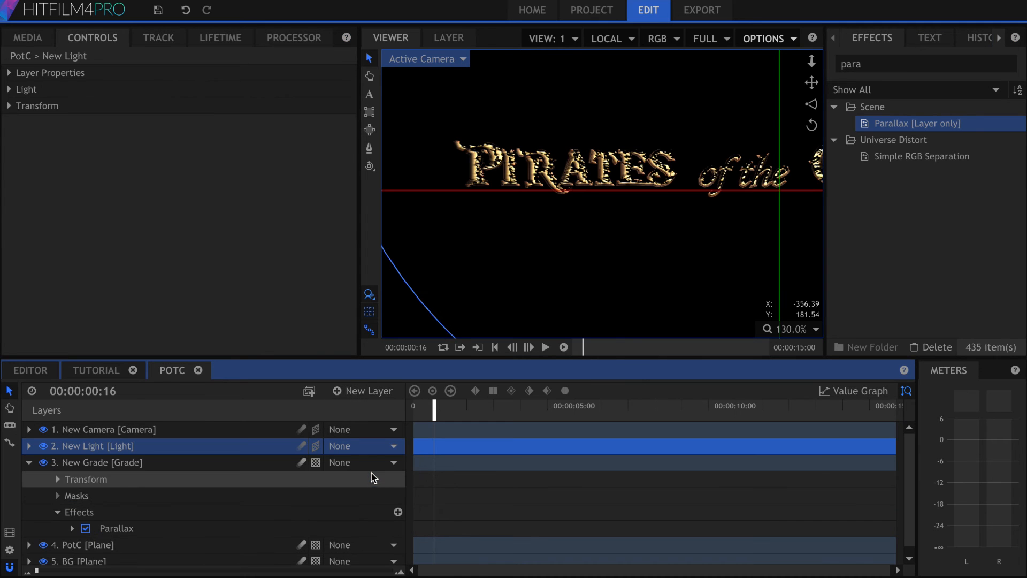
pyautogui.click(24, 105)
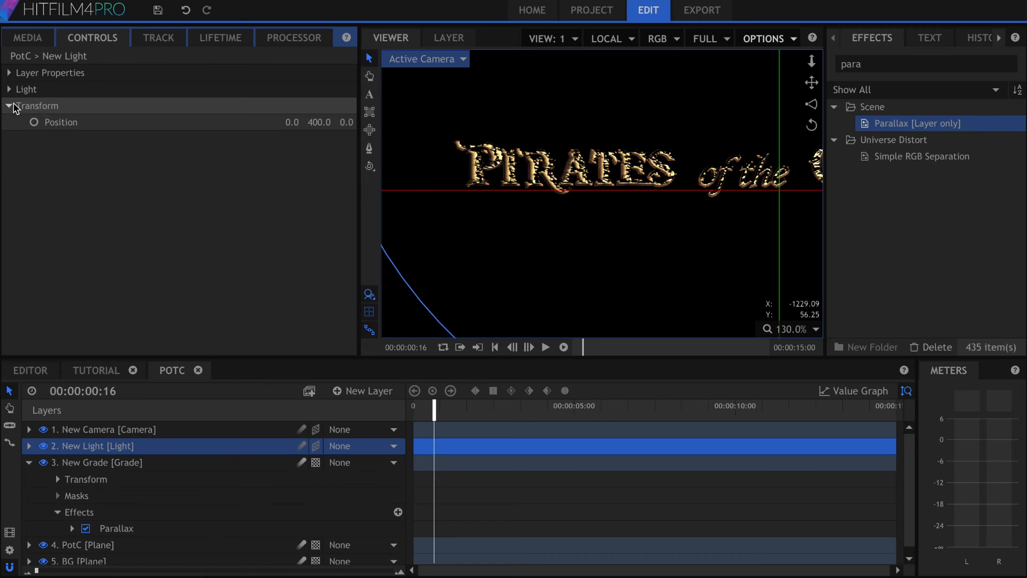
pyautogui.click(337, 123)
pyautogui.moveTo(383, 118); pyautogui.dragTo(340, 119)
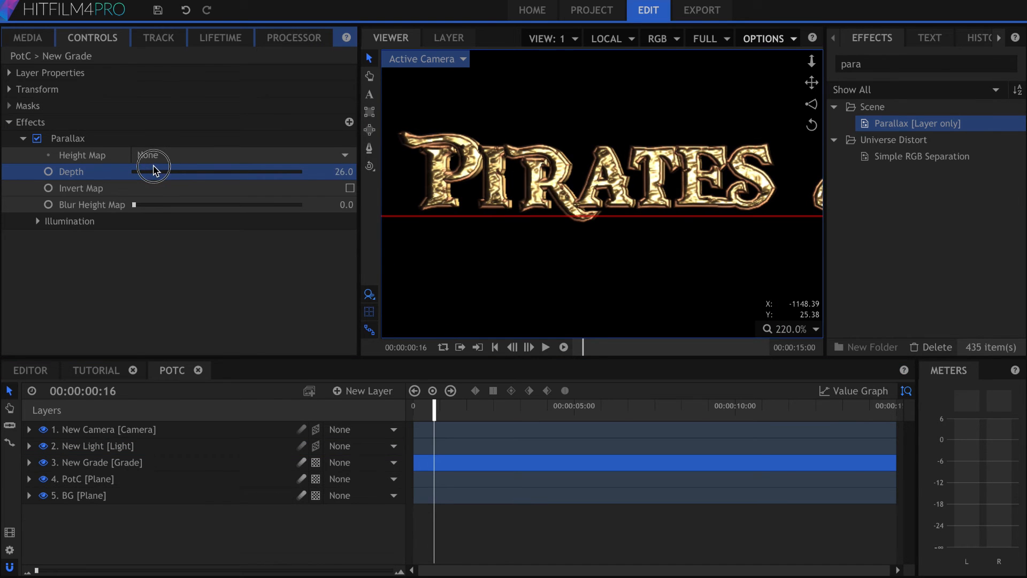
# Set the Parallax depth on the grade layer to 24
pyautogui.moveTo(156, 168); pyautogui.dragTo(152, 170)
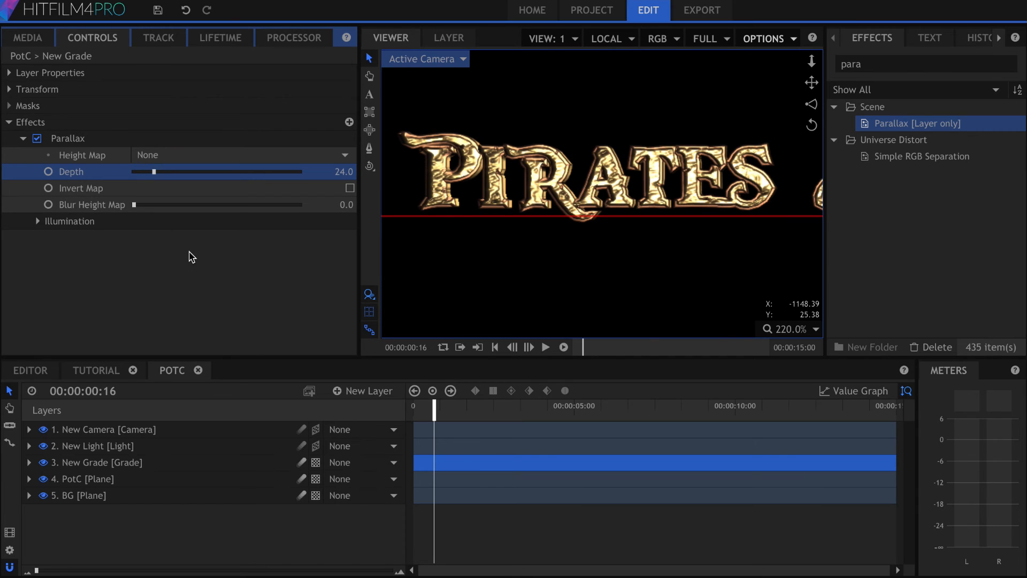
# Try a bump strength of 0 on the title's front material, and raise it again to a moderate strength
pyautogui.click(119, 481)
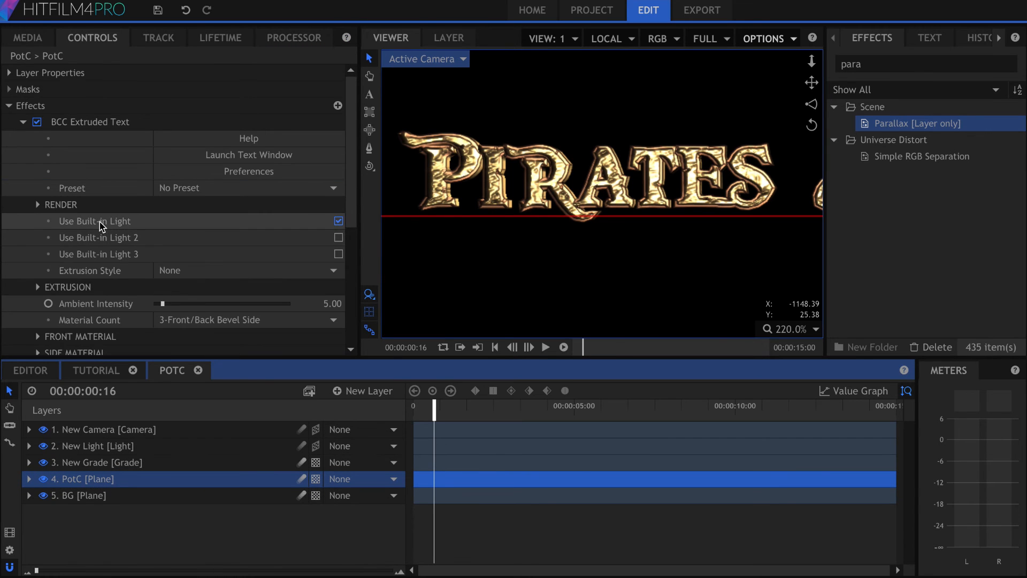
pyautogui.scroll(-5, 101, 225)
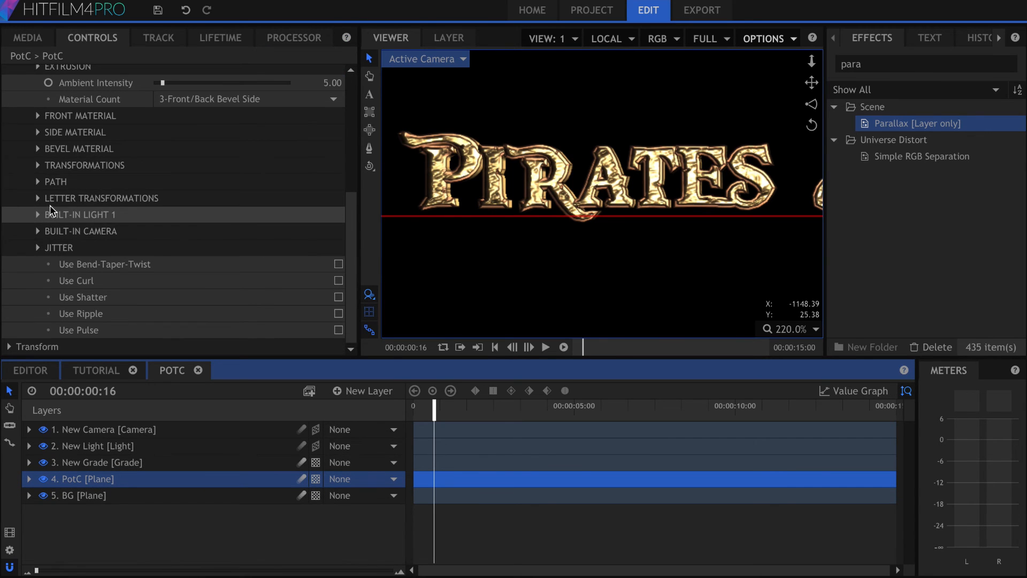
pyautogui.click(38, 116)
pyautogui.scroll(-1, 91, 169)
pyautogui.scroll(-1, 220, 184)
pyautogui.scroll(2, 220, 184)
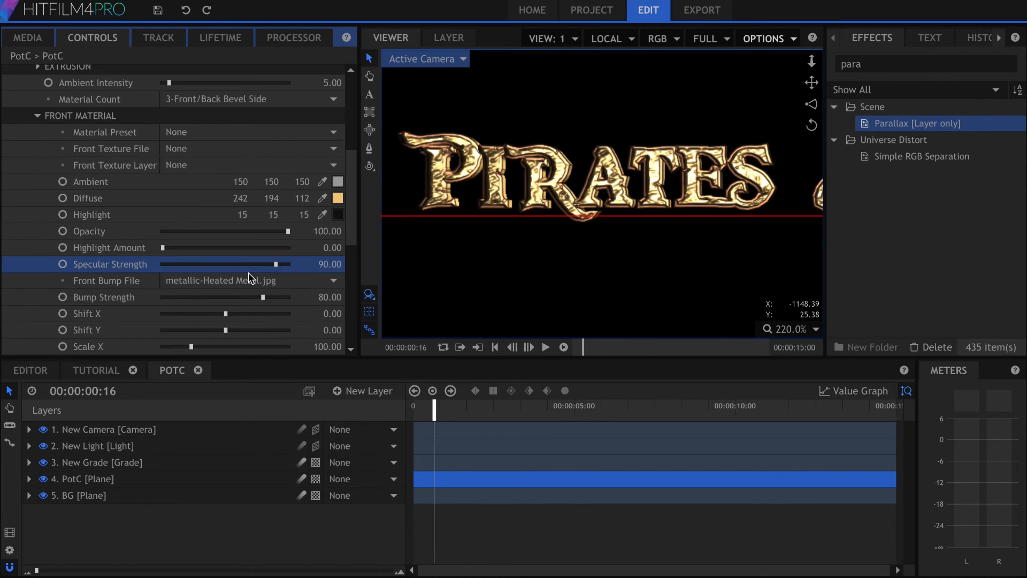
pyautogui.moveTo(262, 297); pyautogui.dragTo(145, 302)
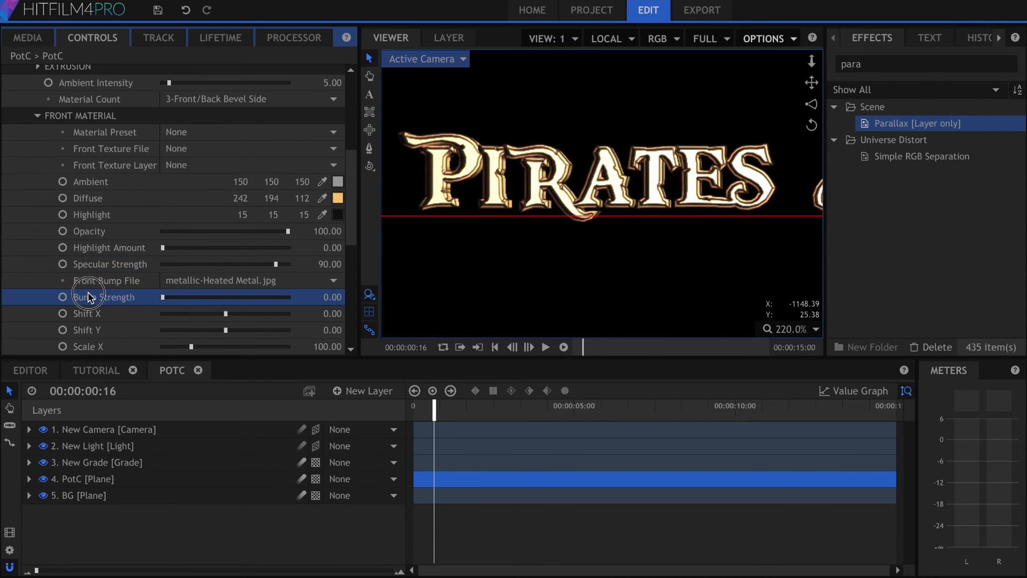
pyautogui.moveTo(267, 297); pyautogui.dragTo(238, 301)
pyautogui.scroll(3, 135, 233)
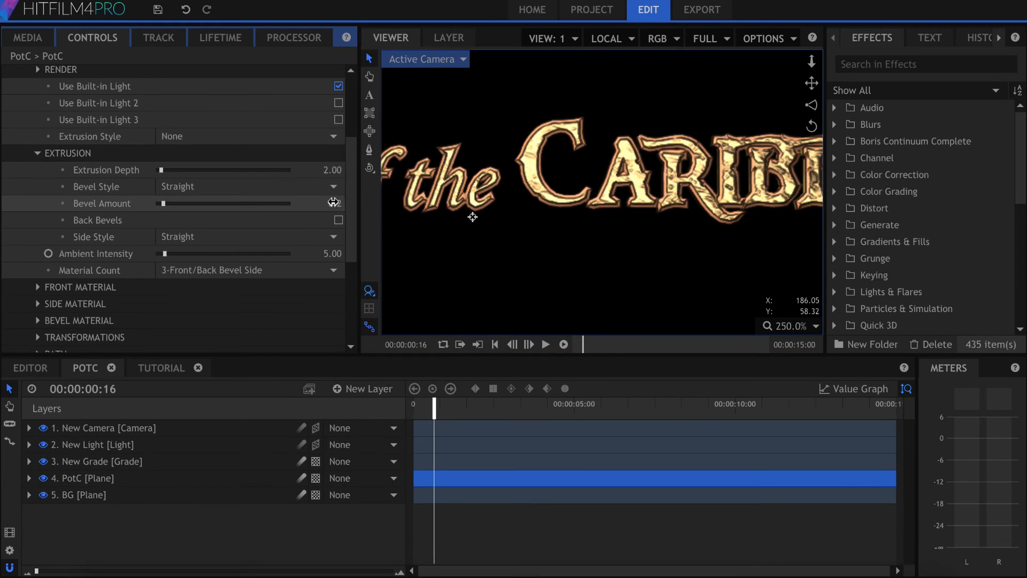
# Set the title's extrusion bevel amount to 0.1
pyautogui.click(332, 203)
pyautogui.write('0.1')
pyautogui.press('Return')
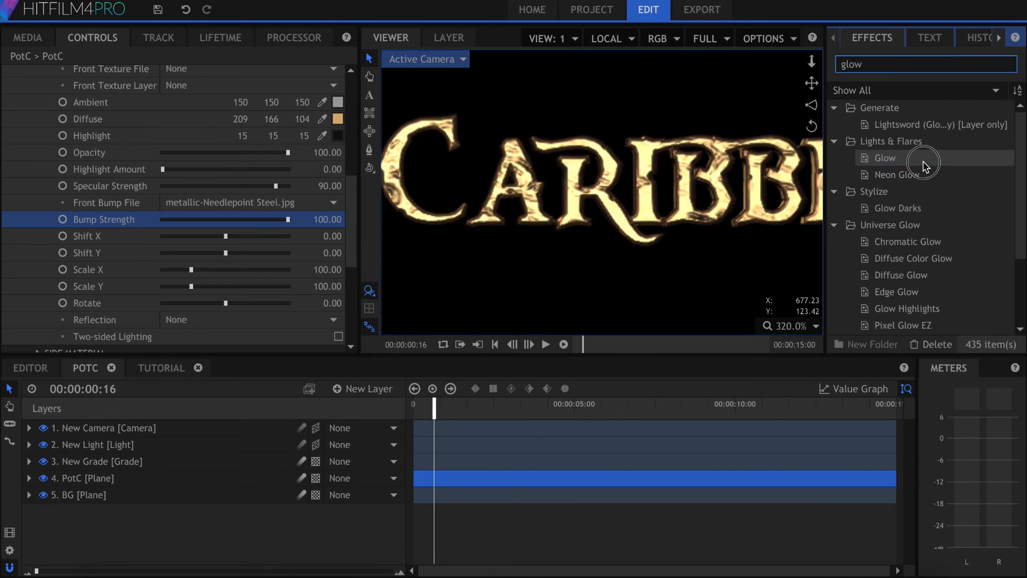
# Apply the Glow effect to the grade layer with a 100% threshold, Add blend, low intensity and reduced radius
pyautogui.moveTo(924, 165); pyautogui.dragTo(169, 462)
pyautogui.click(23, 156)
pyautogui.moveTo(200, 190); pyautogui.dragTo(265, 190)
pyautogui.moveTo(160, 173); pyautogui.dragTo(192, 180)
pyautogui.moveTo(153, 207); pyautogui.dragTo(160, 207)
pyautogui.click(155, 224)
pyautogui.click(170, 253)
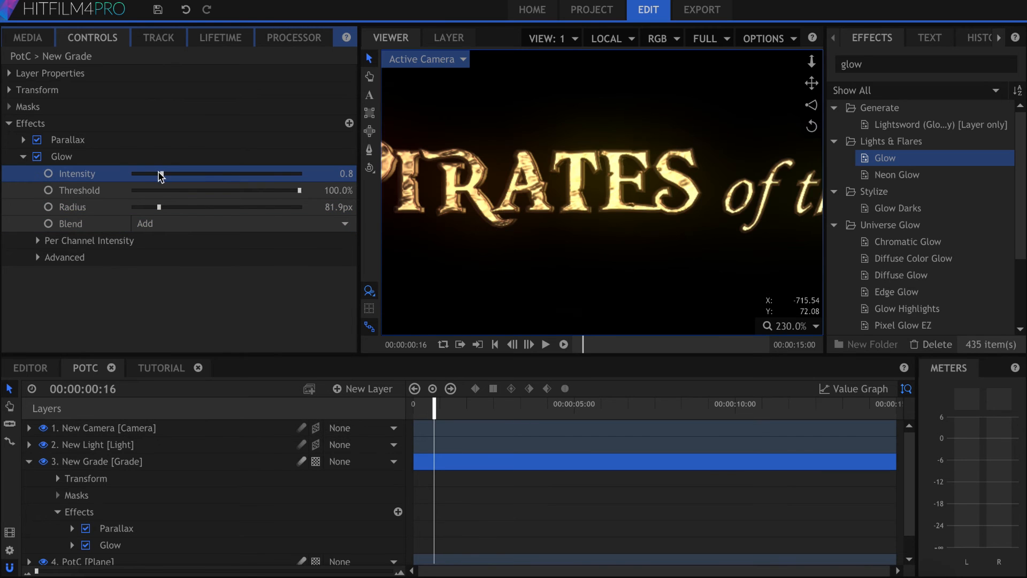
pyautogui.click(151, 209)
pyautogui.moveTo(150, 214); pyautogui.dragTo(140, 207)
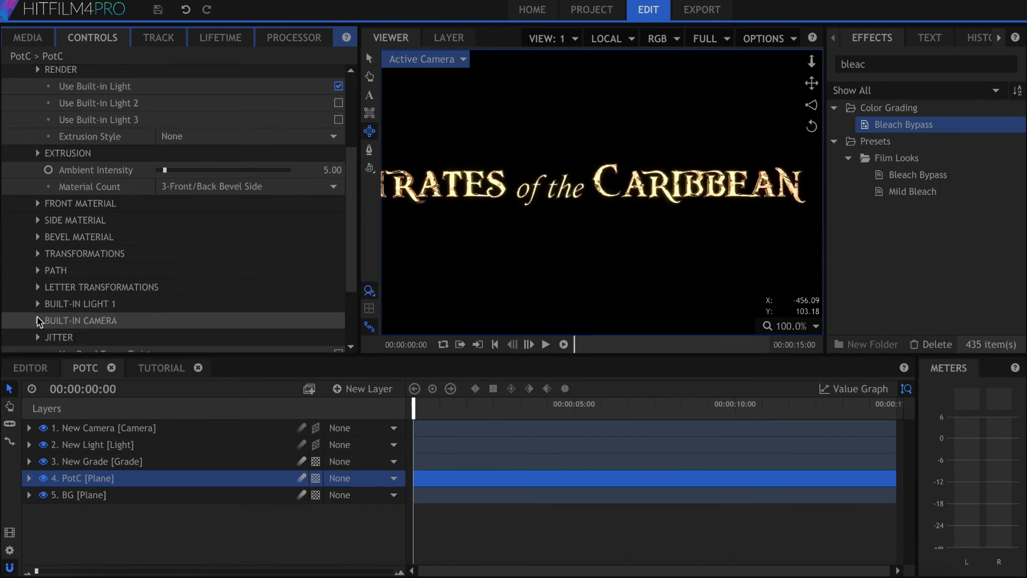
# Set Source Z of the title's built-in light 1 to 0.2, check the lettering up close and fine-tune it
pyautogui.click(38, 304)
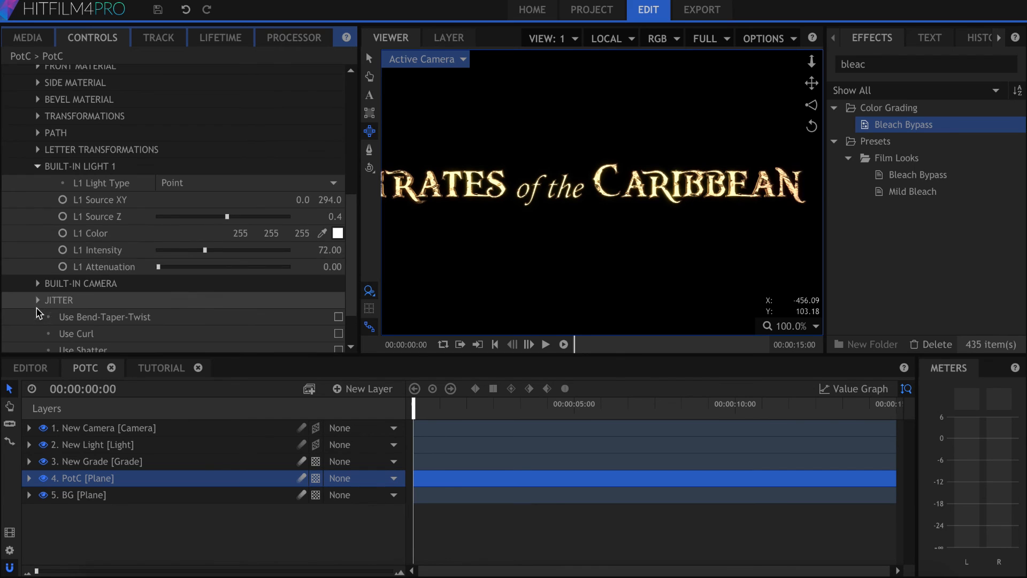
pyautogui.write('0.2')
pyautogui.press('Return')
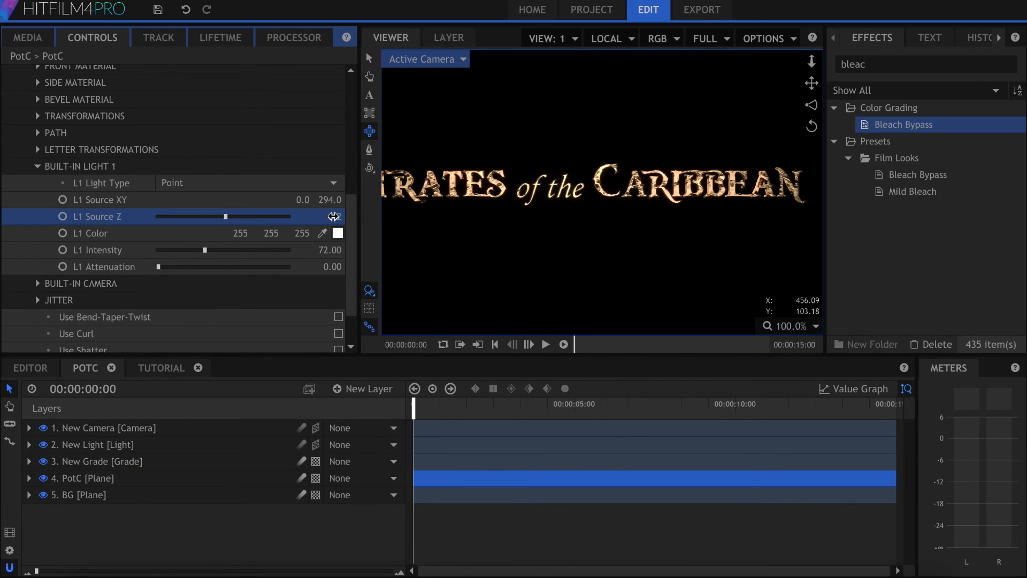
pyautogui.scroll(4, 733, 183)
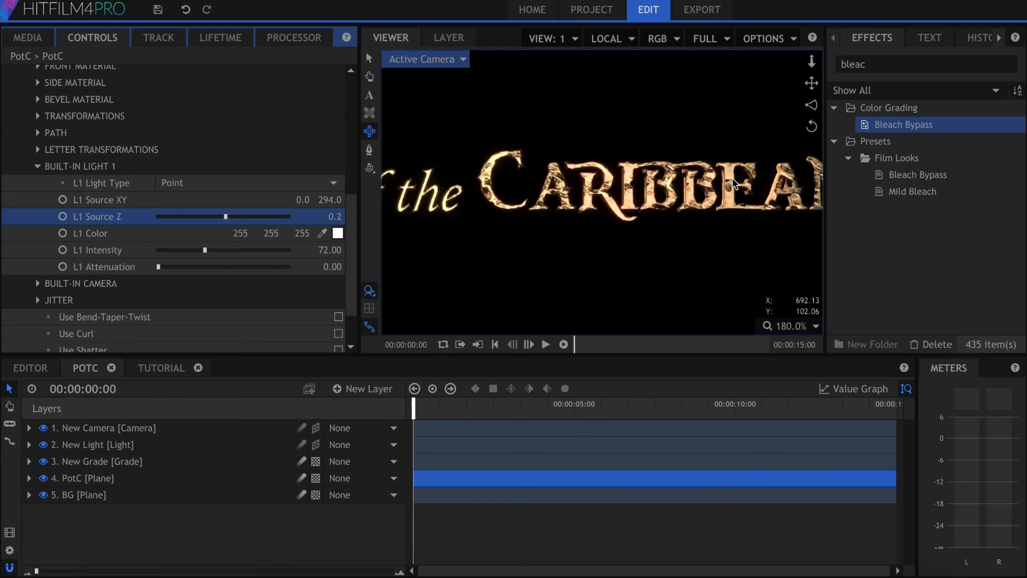
pyautogui.scroll(2, 732, 184)
pyautogui.scroll(-4, 556, 188)
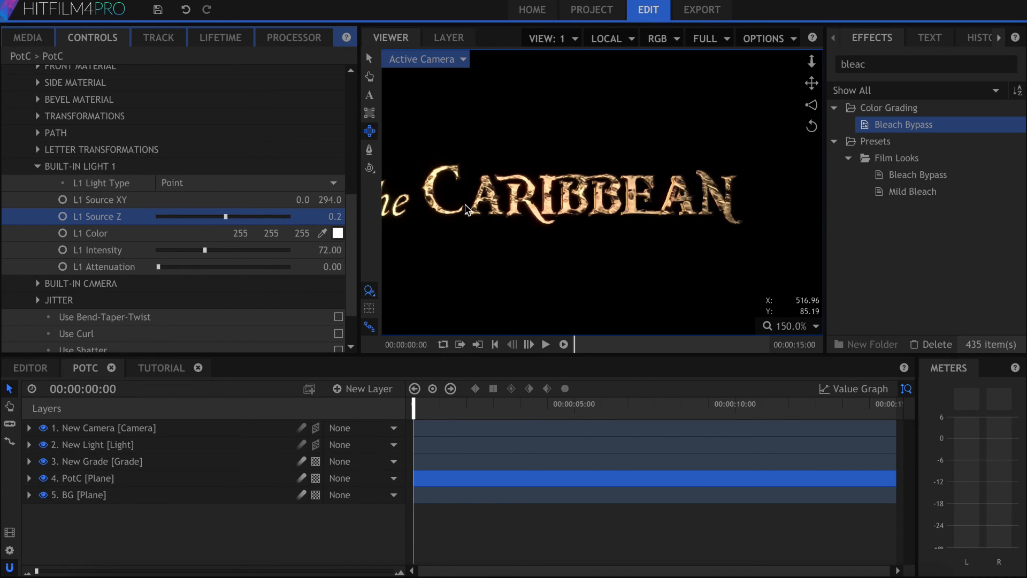
pyautogui.click(369, 76)
pyautogui.moveTo(499, 144); pyautogui.dragTo(679, 119)
pyautogui.scroll(-2, 678, 119)
pyautogui.moveTo(335, 216); pyautogui.dragTo(336, 212)
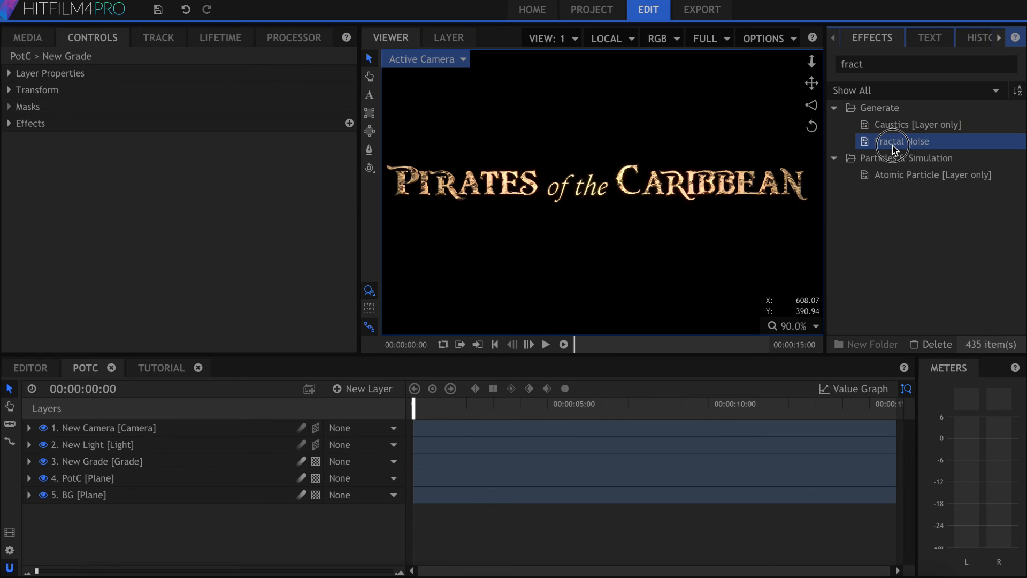
# Apply Fractal Noise to the PotC title layer and hide the grade layer
pyautogui.click(138, 484)
pyautogui.moveTo(138, 487); pyautogui.dragTo(138, 487)
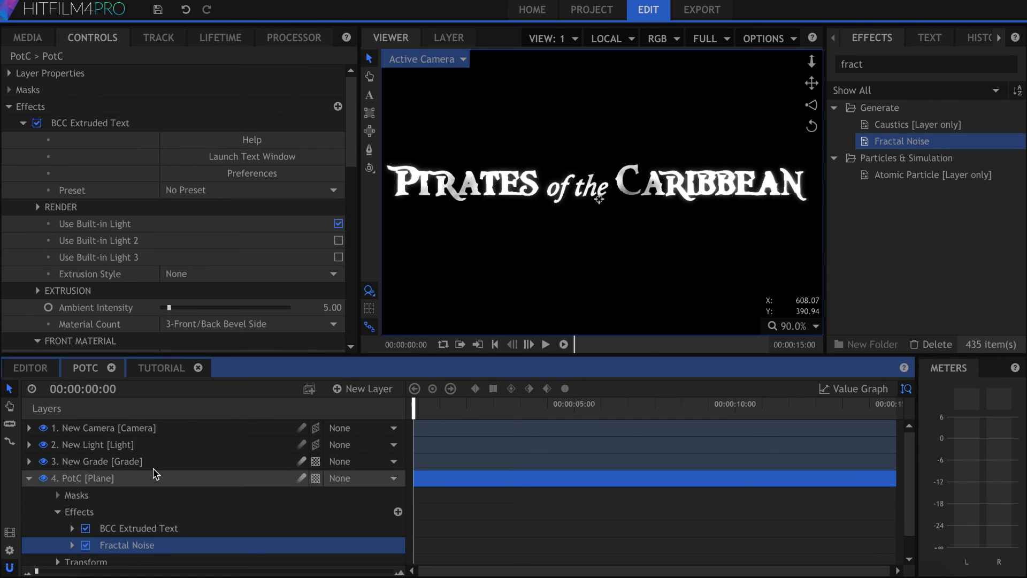
pyautogui.click(22, 123)
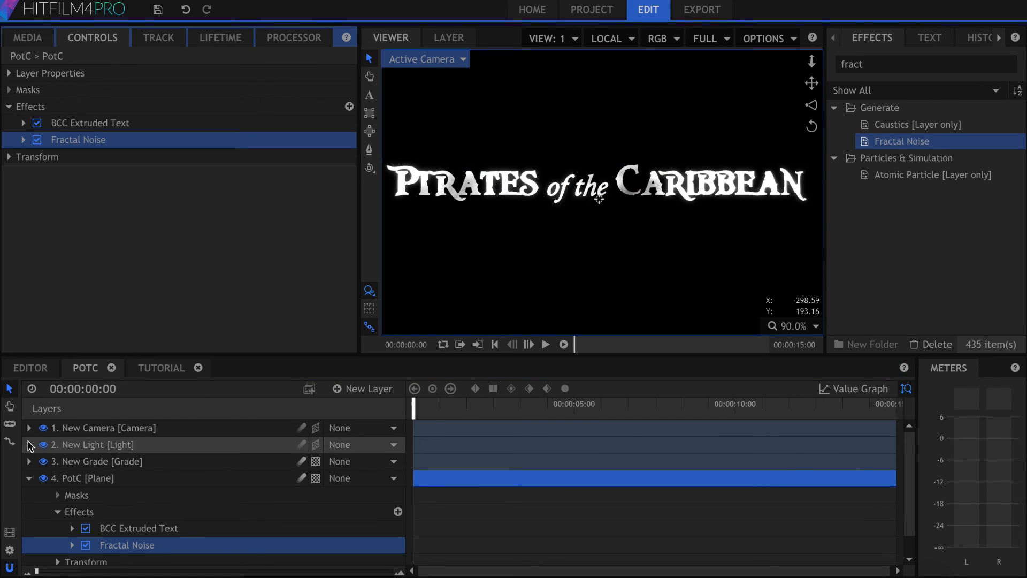
pyautogui.click(29, 477)
pyautogui.click(42, 462)
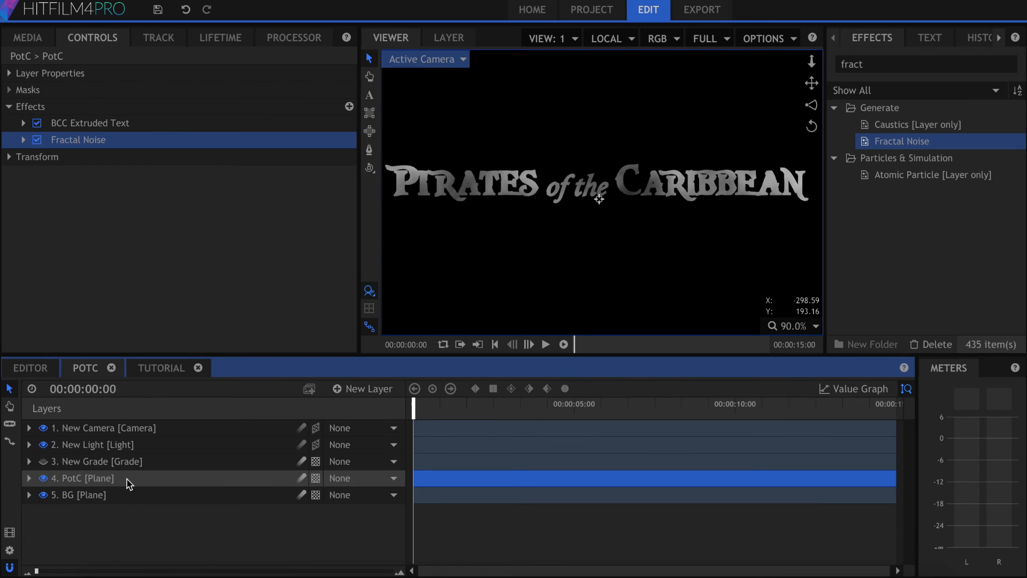
# Set the title's Fractal Noise exposure to 0.4 and offset to -0.02, and animate its seed upward
pyautogui.click(137, 478)
pyautogui.click(23, 139)
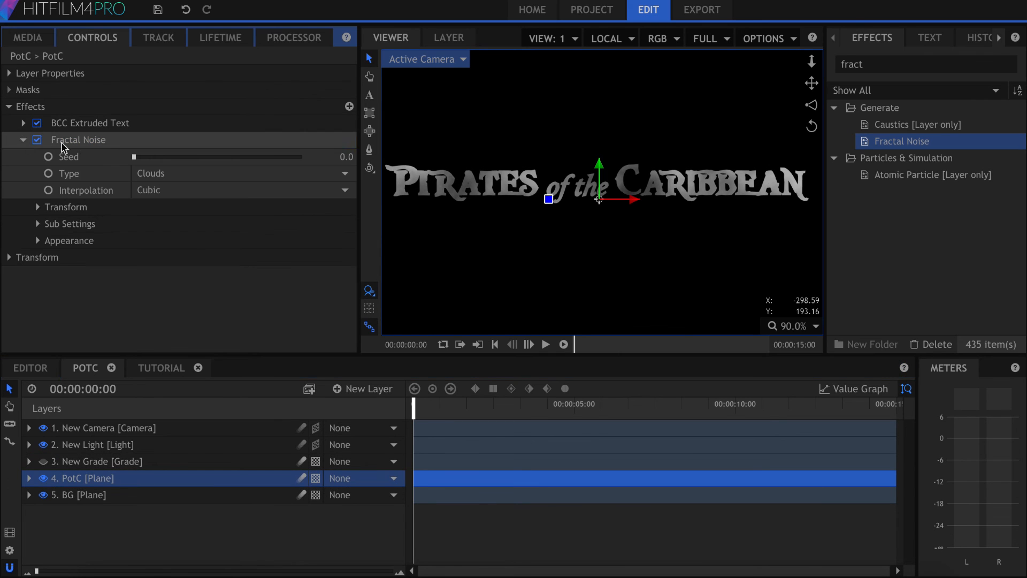
pyautogui.click(102, 140)
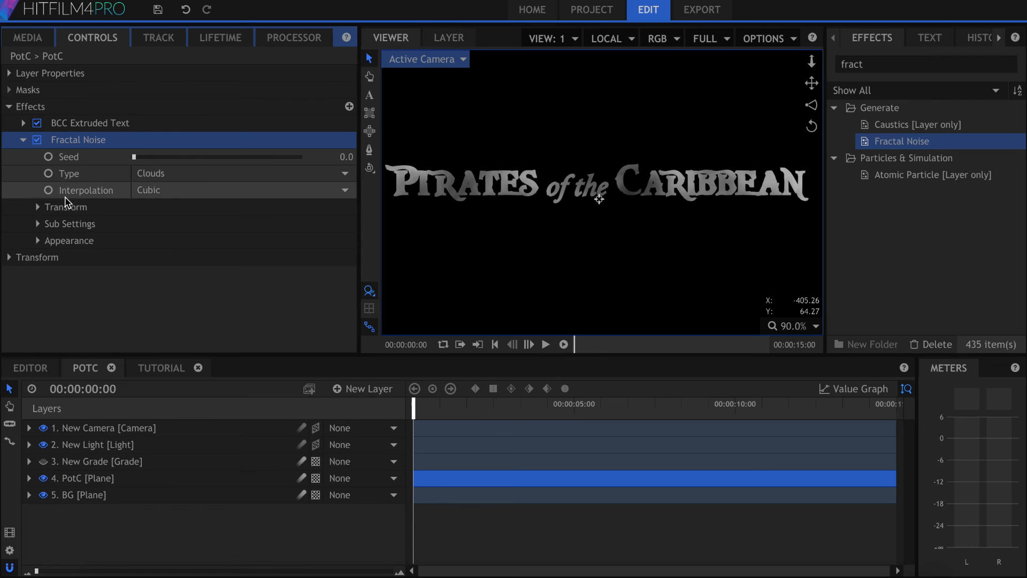
pyautogui.click(38, 241)
pyautogui.moveTo(219, 291)
pyautogui.mouseDown()
pyautogui.moveTo(227, 294)
pyautogui.moveTo(211, 309)
pyautogui.moveTo(219, 291)
pyautogui.mouseUp()
pyautogui.moveTo(135, 157); pyautogui.dragTo(140, 156)
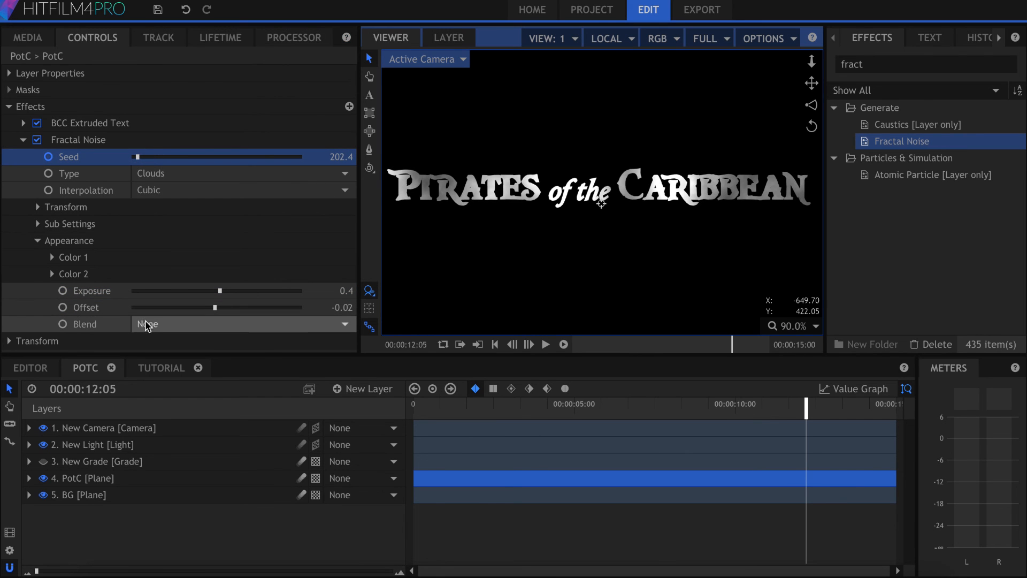
# Set the Fractal Noise blend to Overlay and exposure to 0.52, and preview the moving noise on the title
pyautogui.click(195, 324)
pyautogui.click(194, 484)
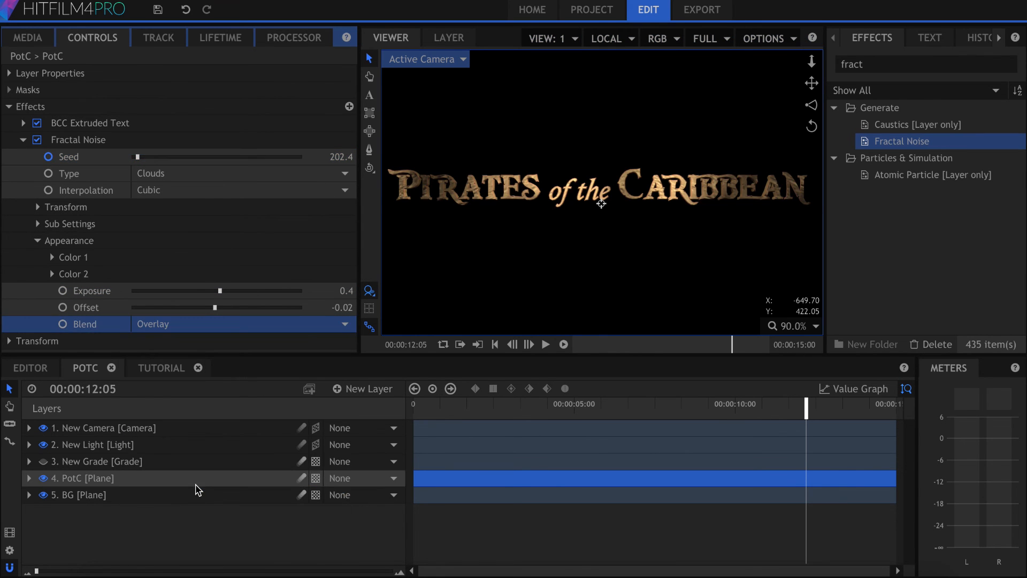
pyautogui.click(344, 290)
pyautogui.press('space')
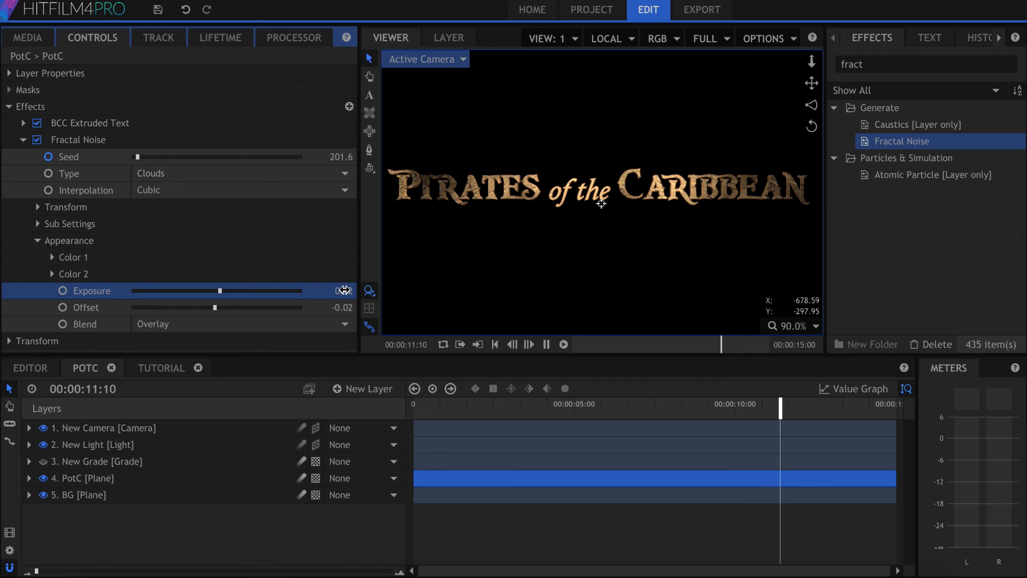
pyautogui.press('space')
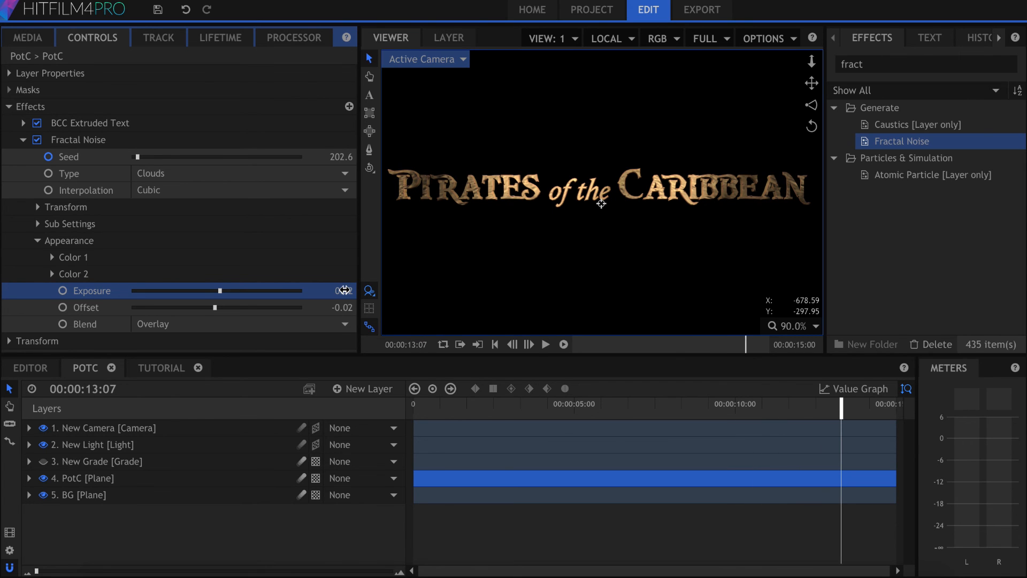
pyautogui.scroll(-2, 407, 230)
pyautogui.scroll(4, 451, 169)
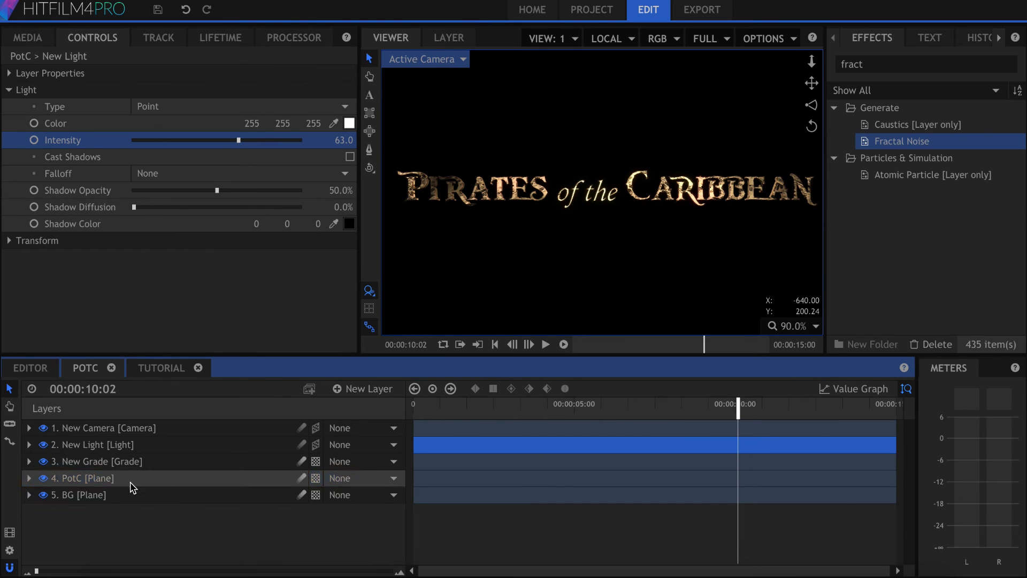
# Duplicate the PotC title layer as Subtitle and lower the copy's text position to Y -132
pyautogui.click(130, 481)
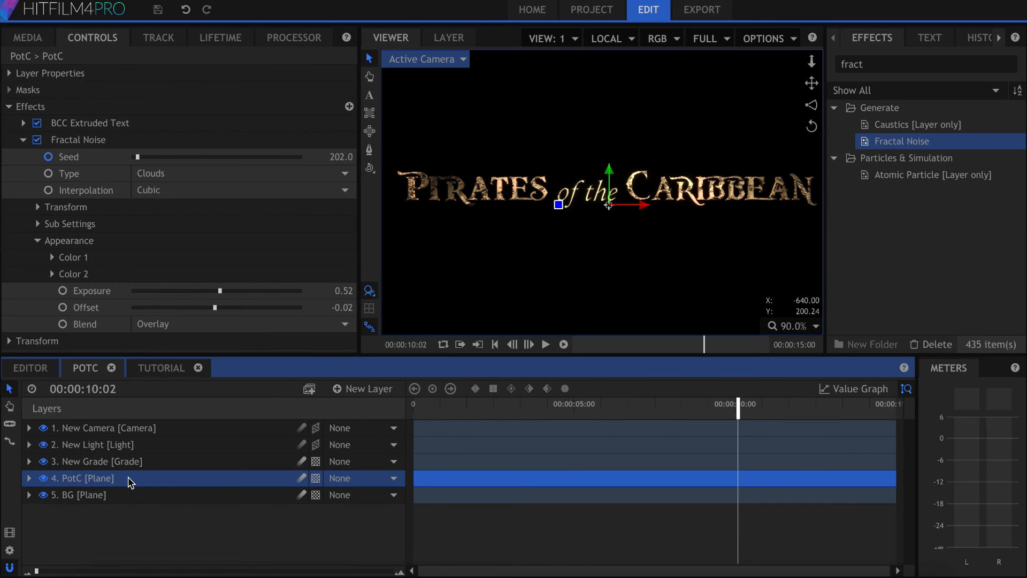
pyautogui.hotkey('ctrl', 'd')
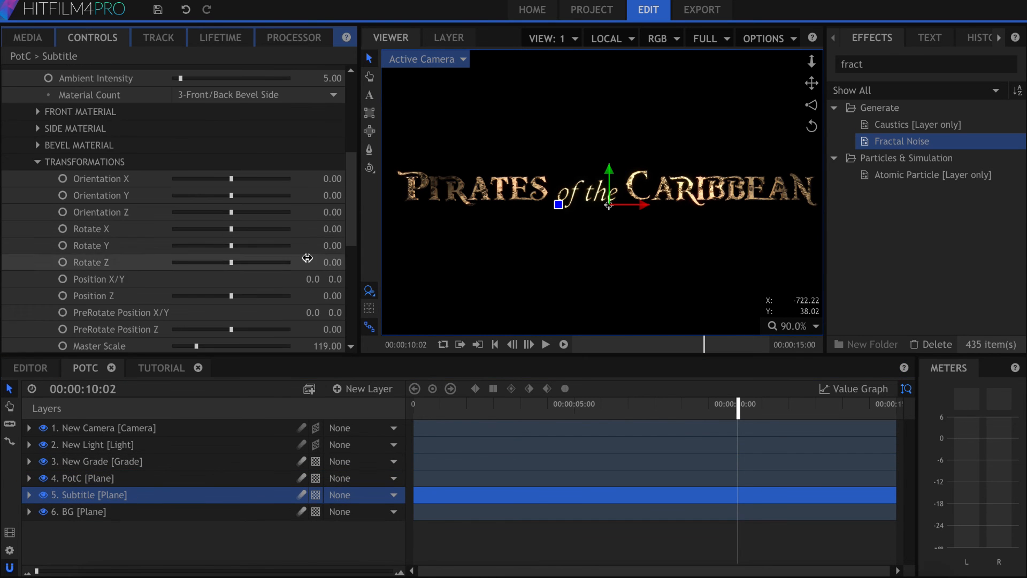
pyautogui.moveTo(334, 278); pyautogui.dragTo(307, 280)
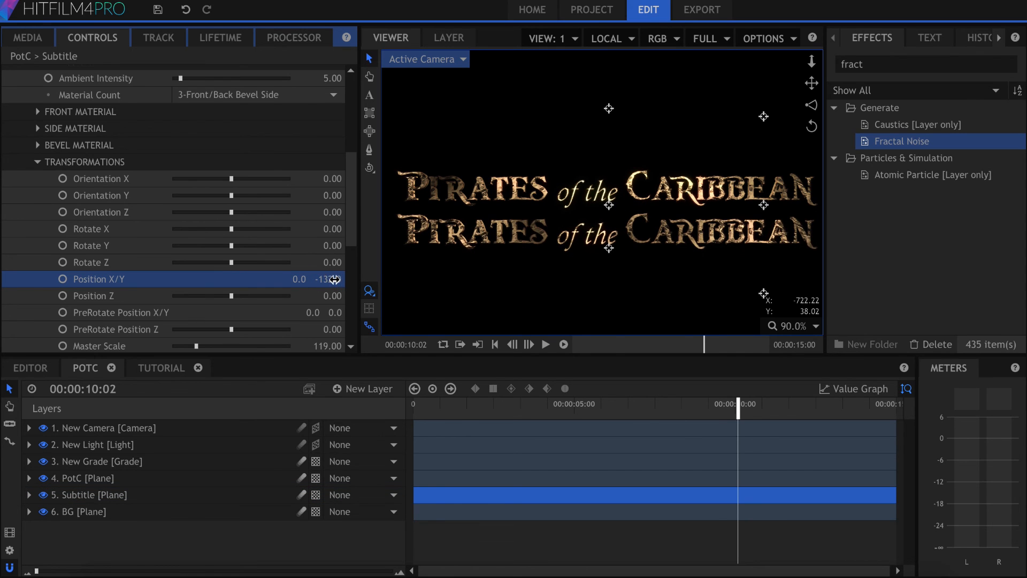
# Change the Subtitle layer's text to "Voyage of the Damned" and reduce its master scale so it is narrower than the title
pyautogui.scroll(1, 109, 252)
pyautogui.scroll(4, 108, 252)
pyautogui.click(259, 156)
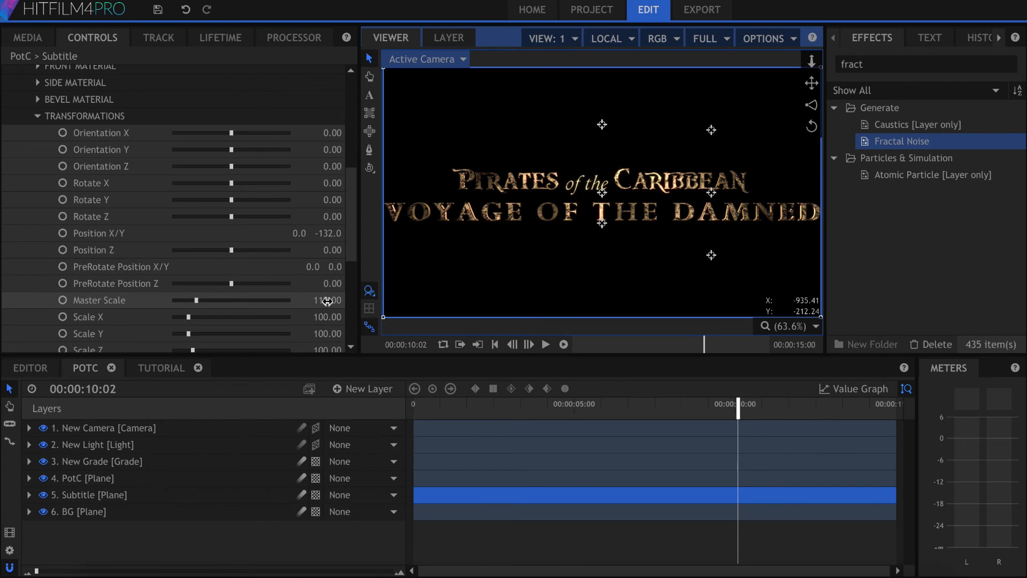
pyautogui.moveTo(334, 300)
pyautogui.mouseDown()
pyautogui.moveTo(323, 301)
pyautogui.moveTo(338, 302)
pyautogui.mouseUp()
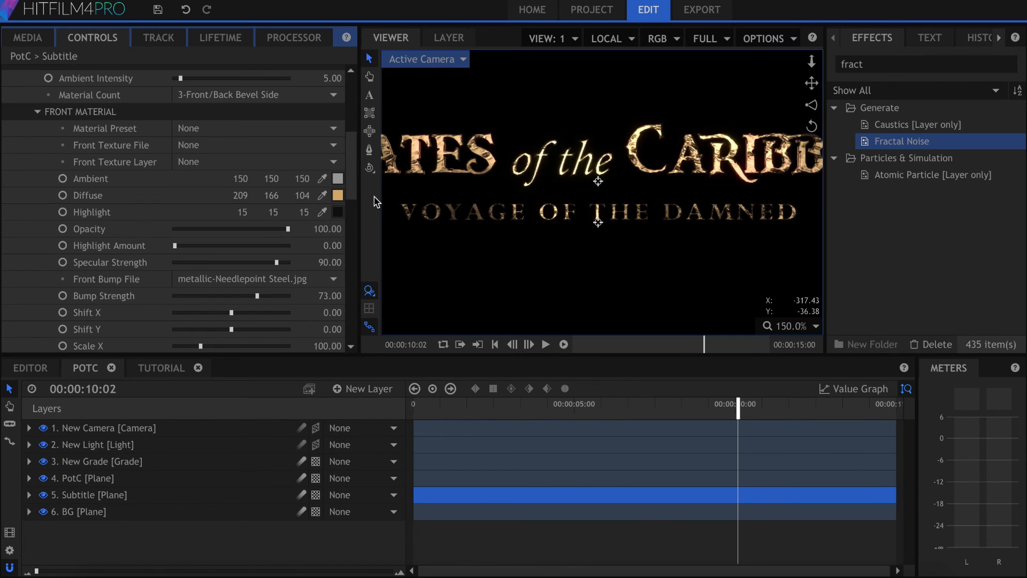
# Set the subtitle's front material diffuse color to a neutral light grey and its bevel amount to 0.2
pyautogui.click(339, 197)
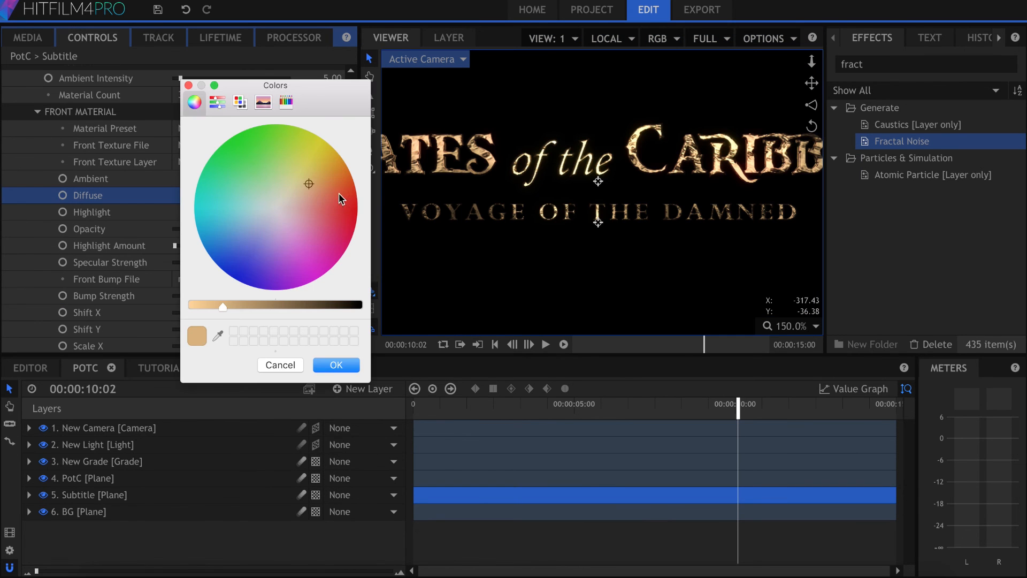
pyautogui.click(277, 209)
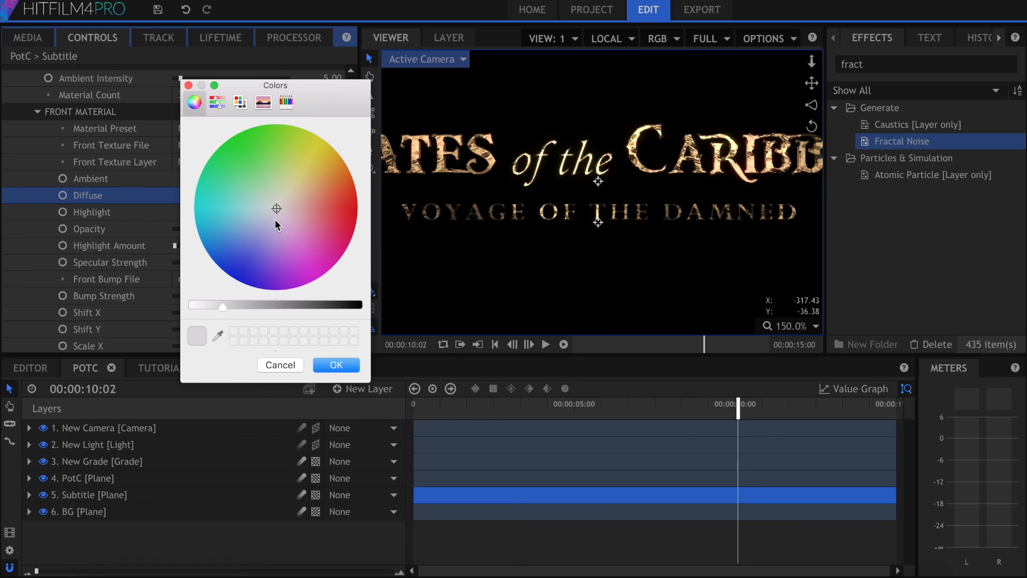
pyautogui.click(336, 365)
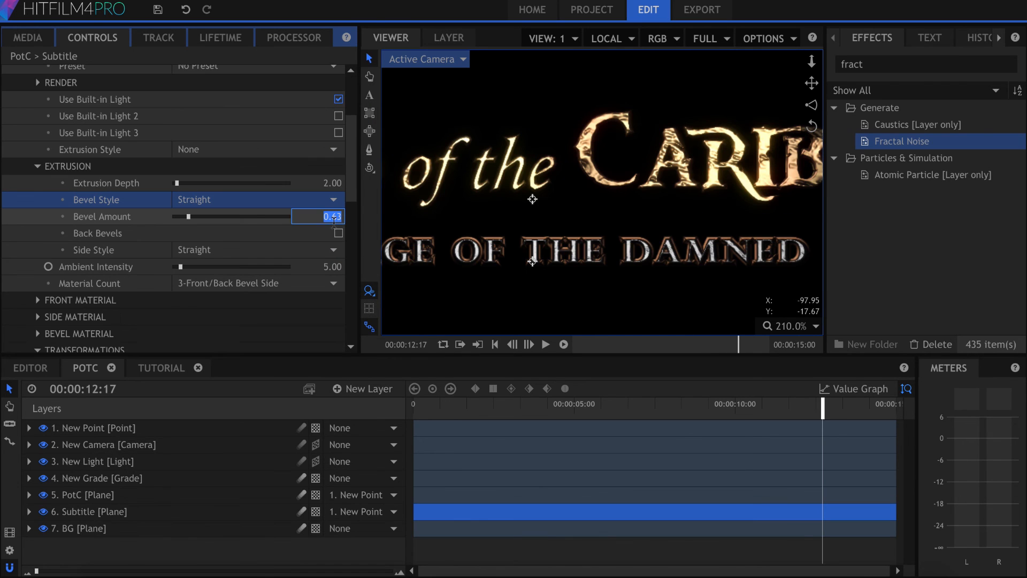
pyautogui.write('.2')
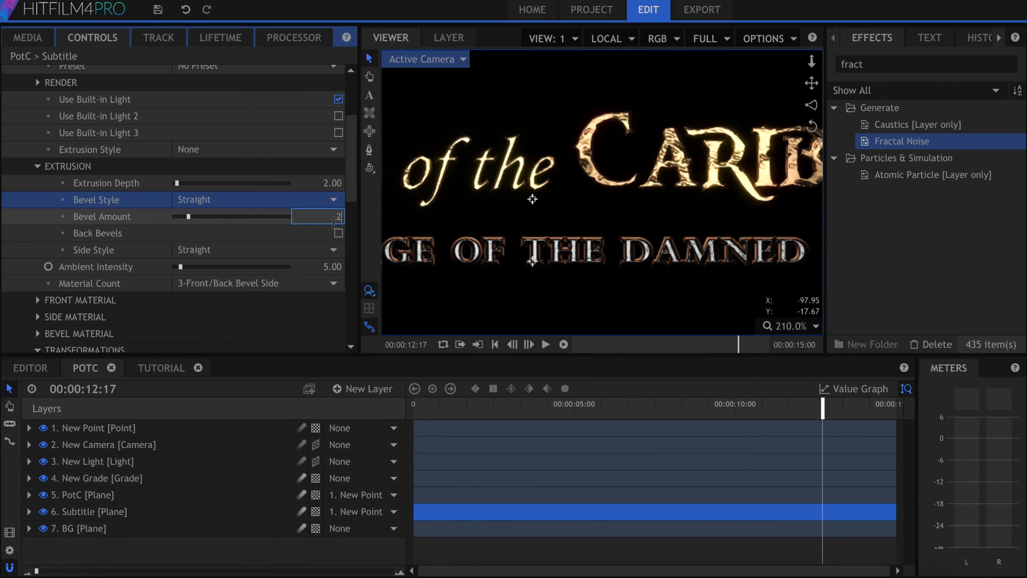
pyautogui.press('Return')
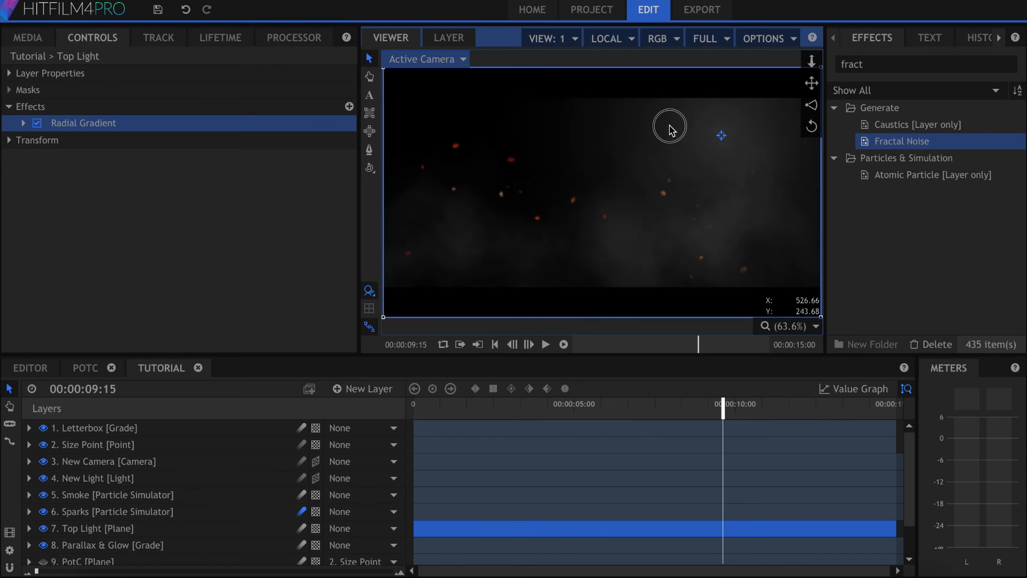
# Try moving the Top Light plane across the Tutorial composite, and revert the change
pyautogui.moveTo(493, 213); pyautogui.dragTo(681, 211)
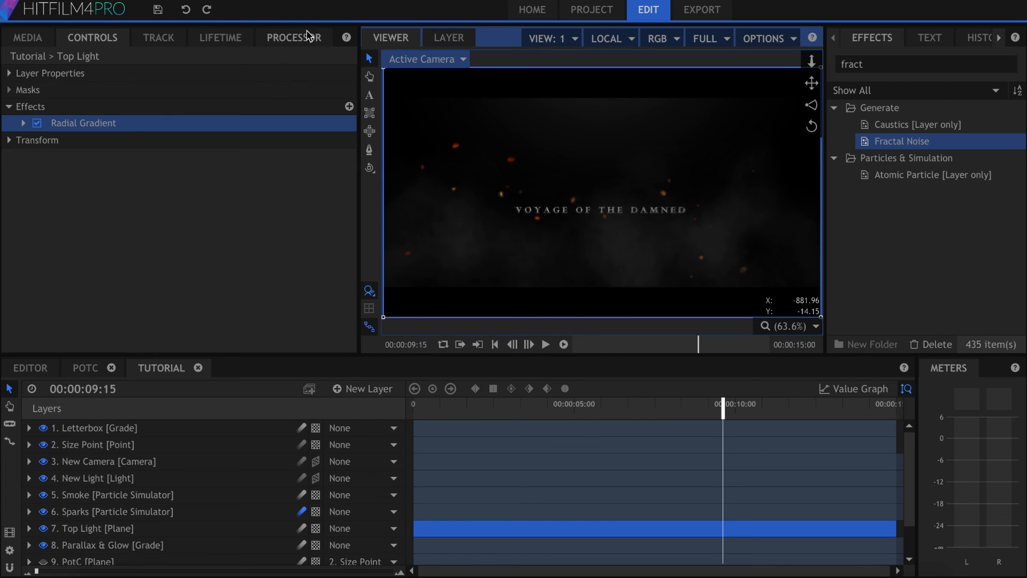
pyautogui.click(208, 12)
# Make the PotC and Subtitle layers visible in the Tutorial composite
pyautogui.scroll(-2, 91, 481)
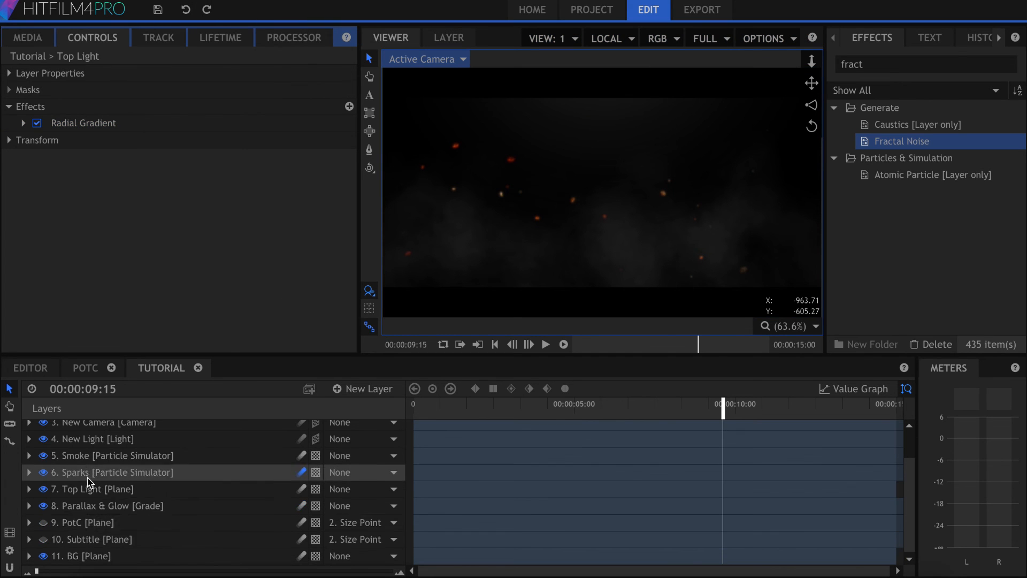
pyautogui.click(44, 539)
pyautogui.click(213, 298)
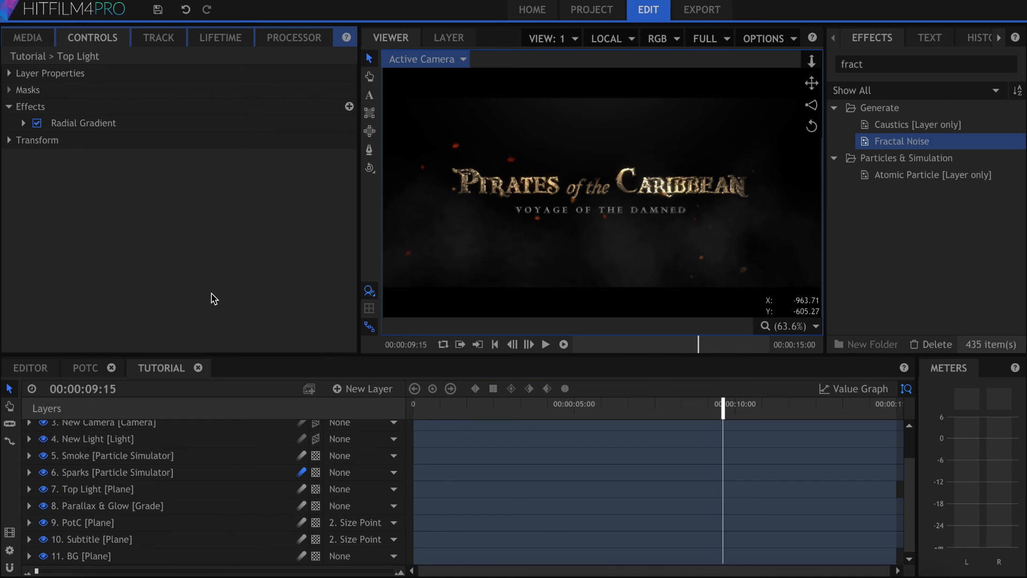